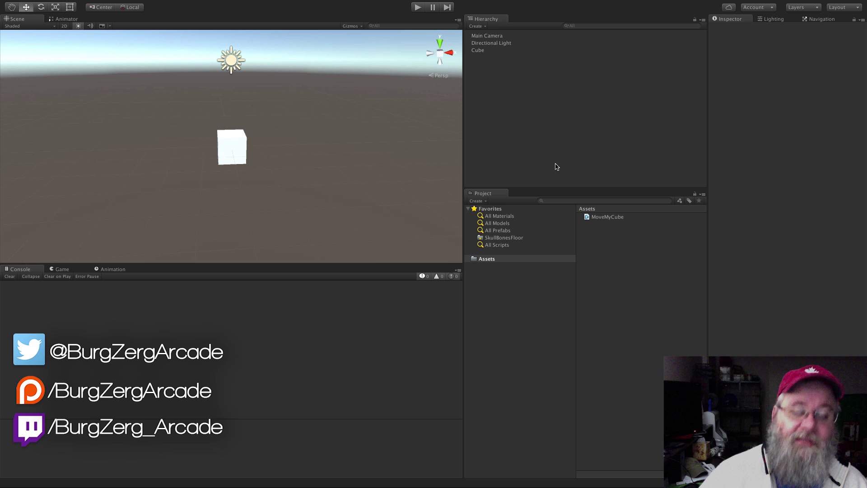
# Run the scene to test the cube's movement, and stop play mode
pyautogui.click(417, 8)
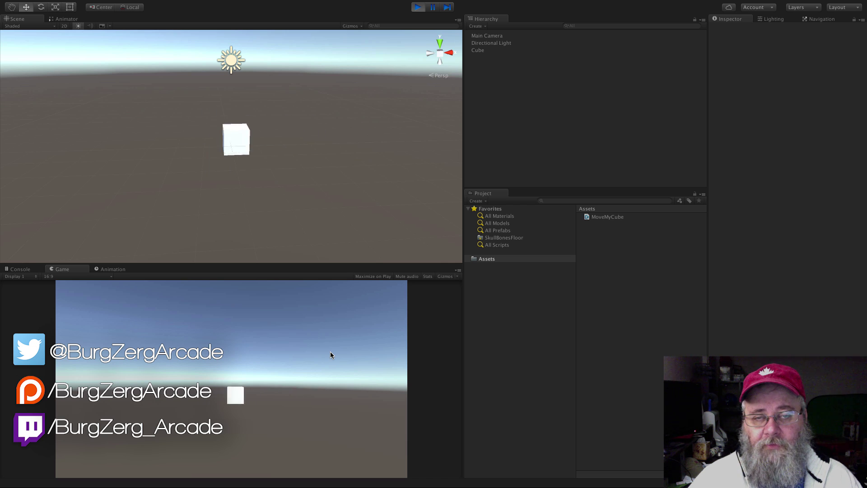
pyautogui.click(416, 7)
# Open the Cube's MoveMyCube script and examine the input axes, Time.deltaTime and position assignment in its Update method
pyautogui.click(478, 50)
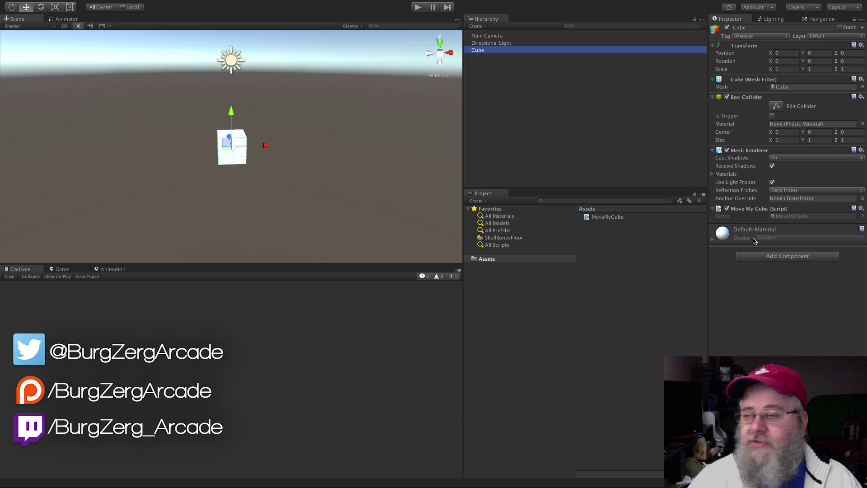
pyautogui.doubleClick(798, 218)
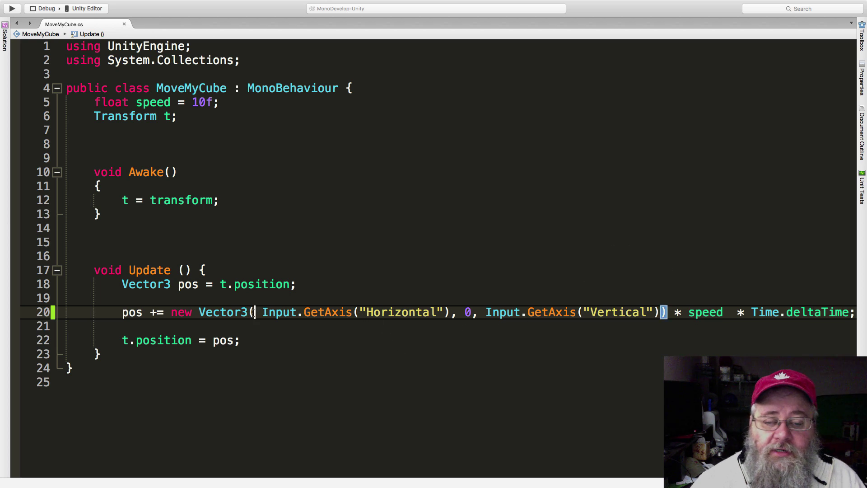
pyautogui.moveTo(251, 312); pyautogui.dragTo(661, 312)
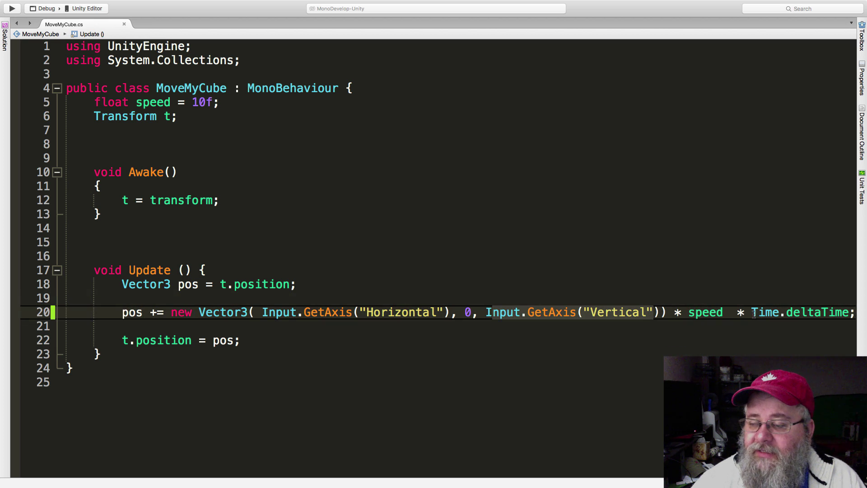
pyautogui.moveTo(752, 313)
pyautogui.moveTo(751, 312); pyautogui.dragTo(849, 311)
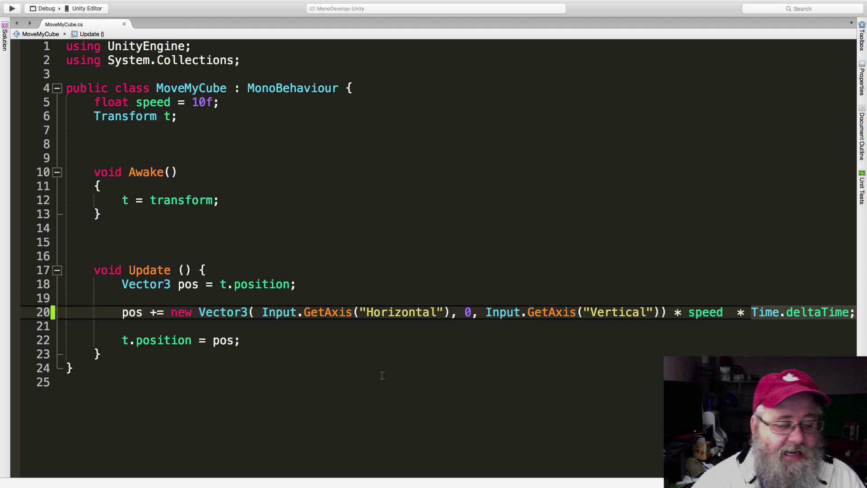
pyautogui.moveTo(253, 341); pyautogui.dragTo(119, 340)
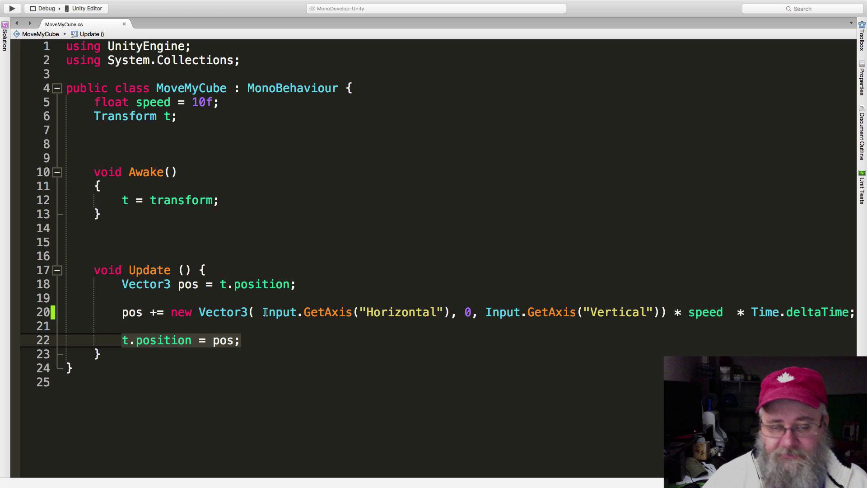
pyautogui.moveTo(262, 312); pyautogui.dragTo(445, 307)
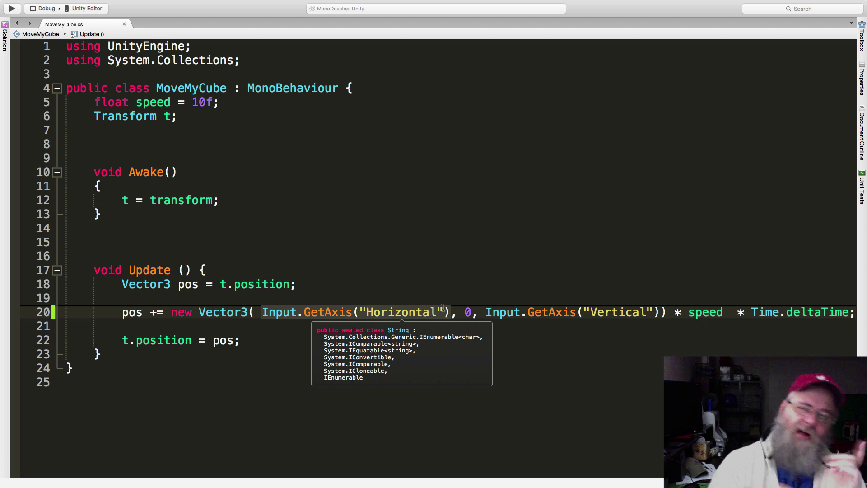
# Switch back to Unity, deactivate the Cube and add a 3D Sphere to the scene
pyautogui.press('super+Tab')
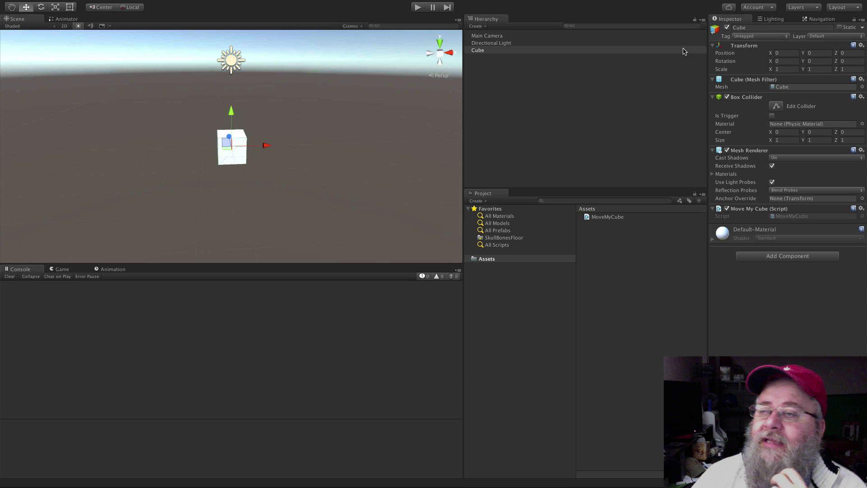
pyautogui.click(729, 29)
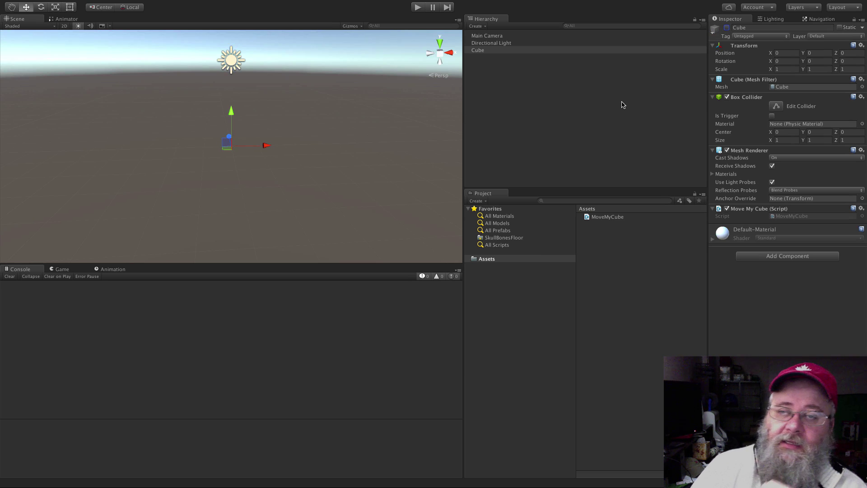
pyautogui.rightClick(549, 101)
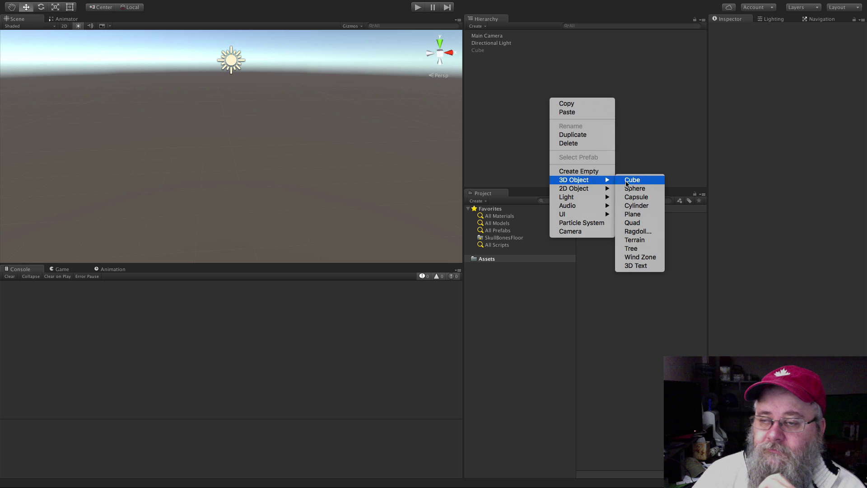
pyautogui.press('Escape')
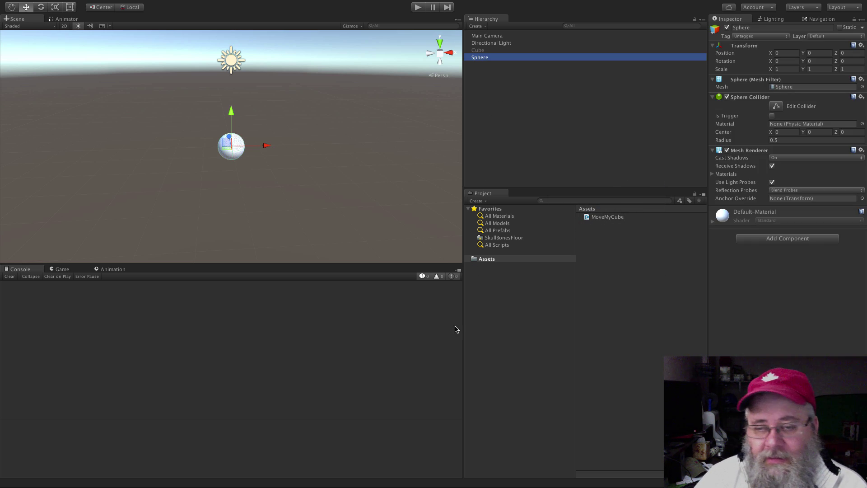
# Show the Animation view, check the Animator view and where both can be opened, and return to the Scene view
pyautogui.click(117, 269)
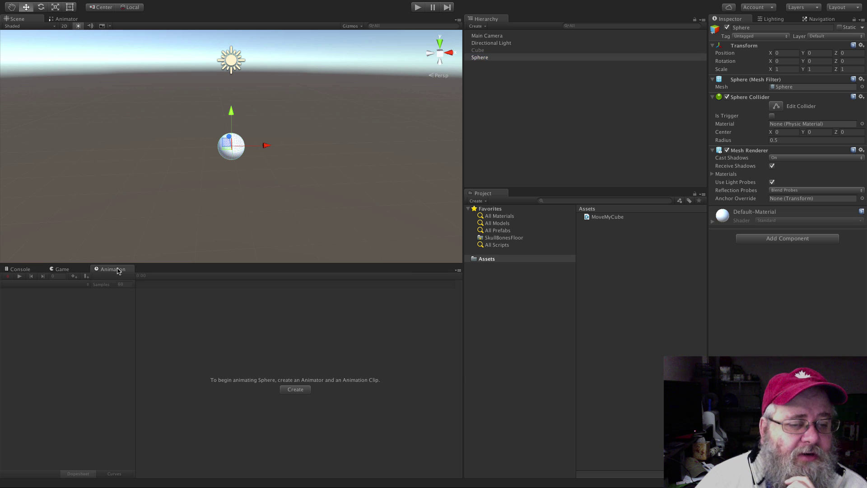
pyautogui.click(73, 19)
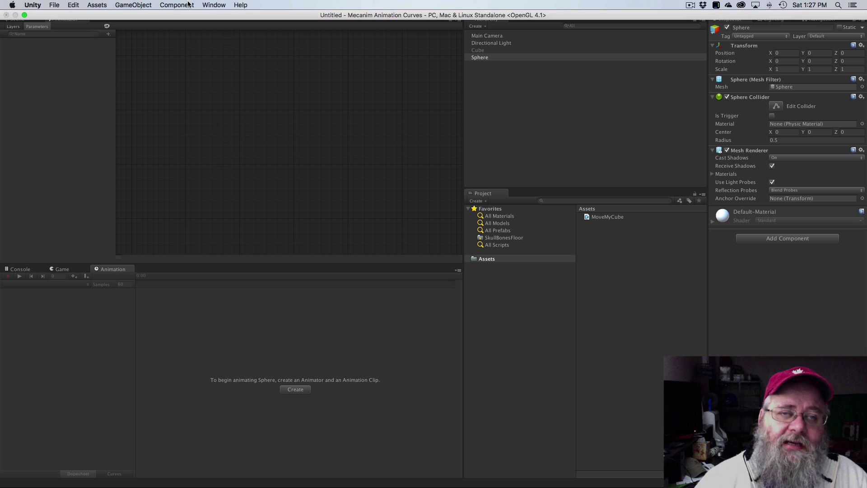
pyautogui.click(213, 5)
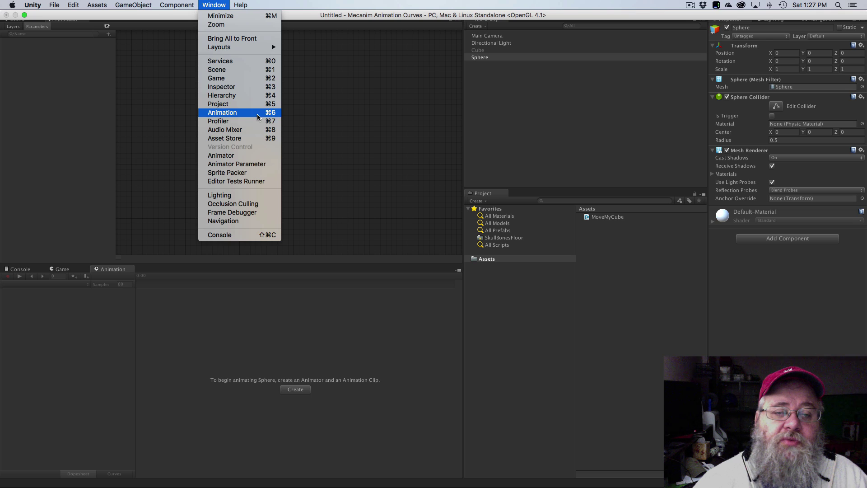
pyautogui.click(256, 156)
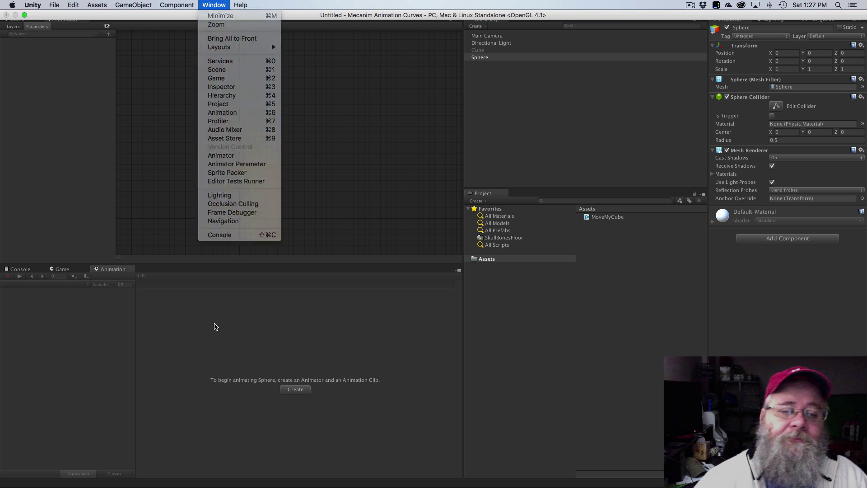
pyautogui.click(17, 21)
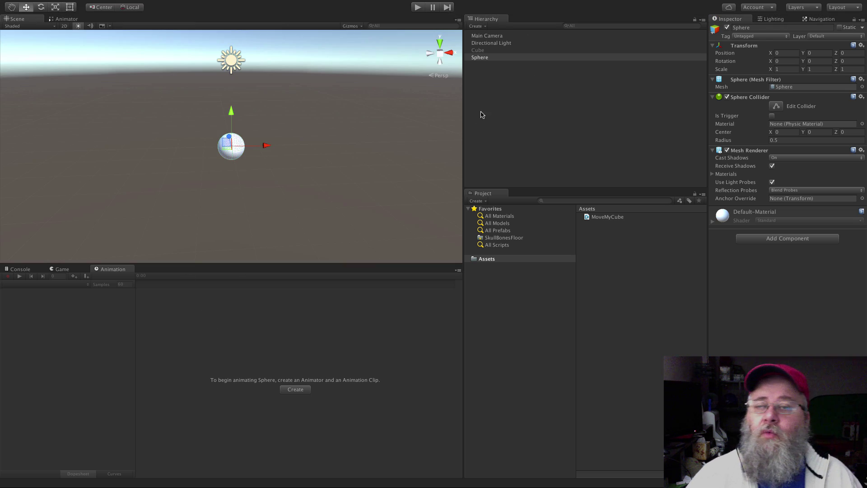
# Create a new animation clip named Idle for the Sphere in the Assets folder
pyautogui.click(479, 60)
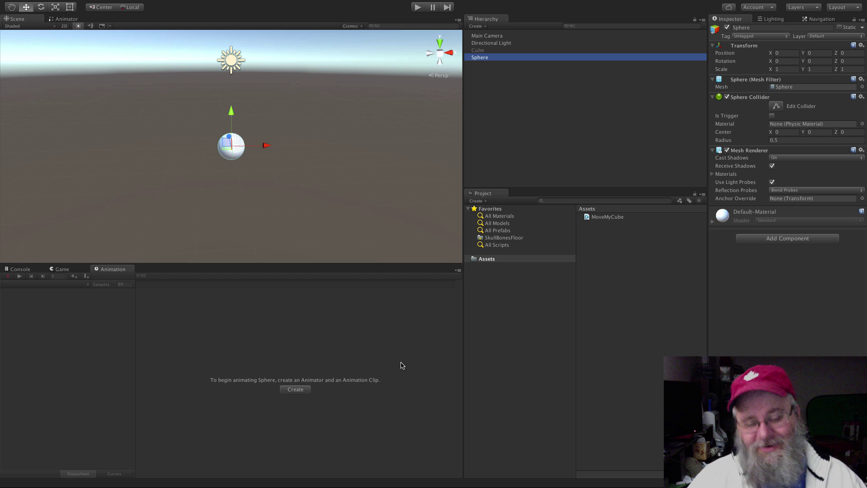
pyautogui.click(296, 390)
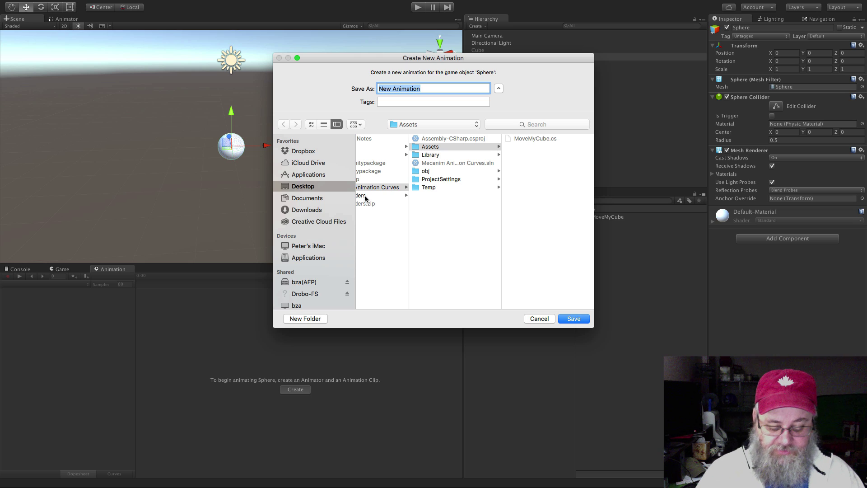
pyautogui.write('ID')
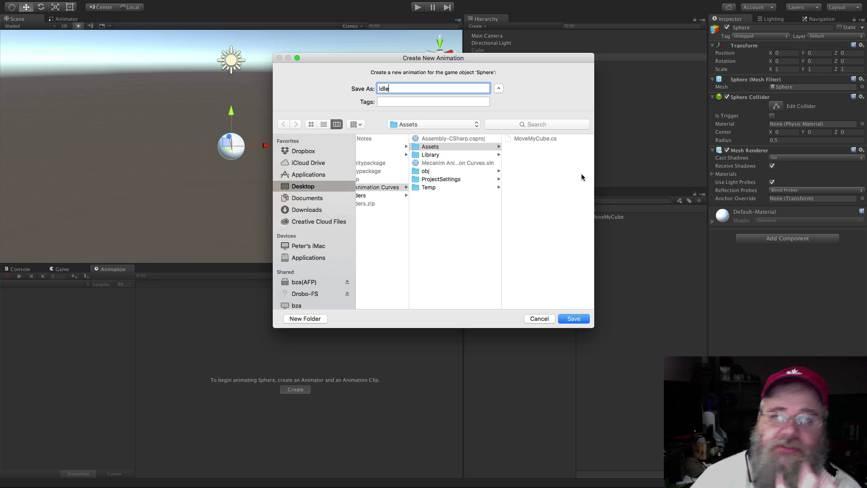
pyautogui.click(574, 318)
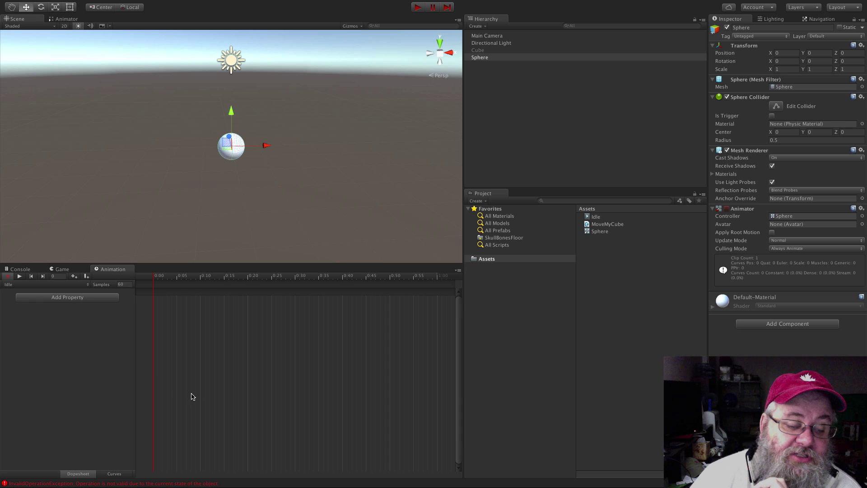
# Open the Sphere animator controller and move the Idle state beside the Entry node, clear of Any State
pyautogui.click(600, 231)
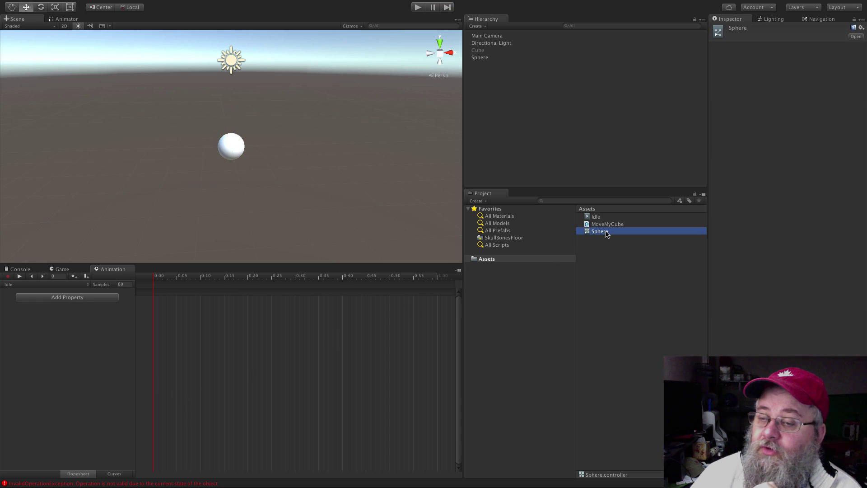
pyautogui.doubleClick(599, 232)
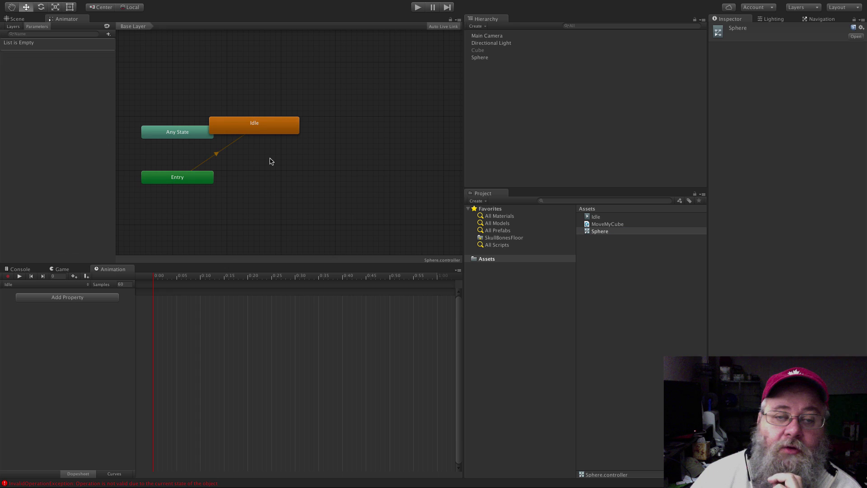
pyautogui.moveTo(256, 129); pyautogui.dragTo(317, 169)
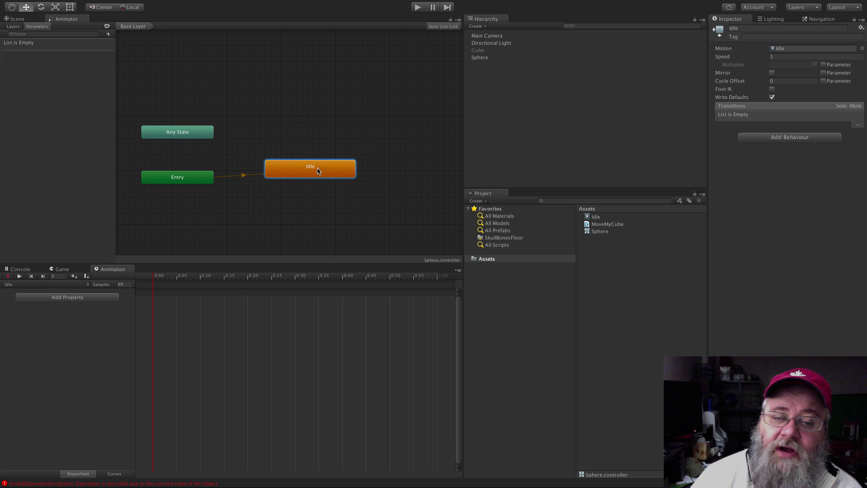
# Inspect the Idle clip's settings and return to the Scene view
pyautogui.click(604, 218)
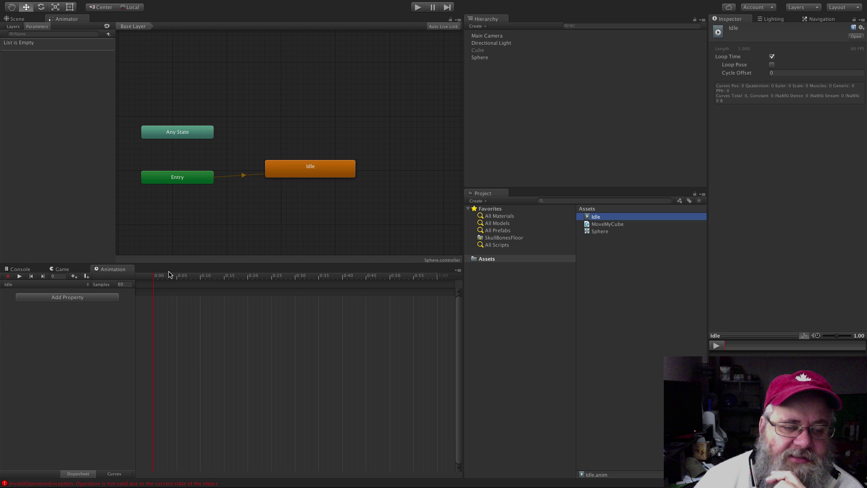
pyautogui.moveTo(38, 2)
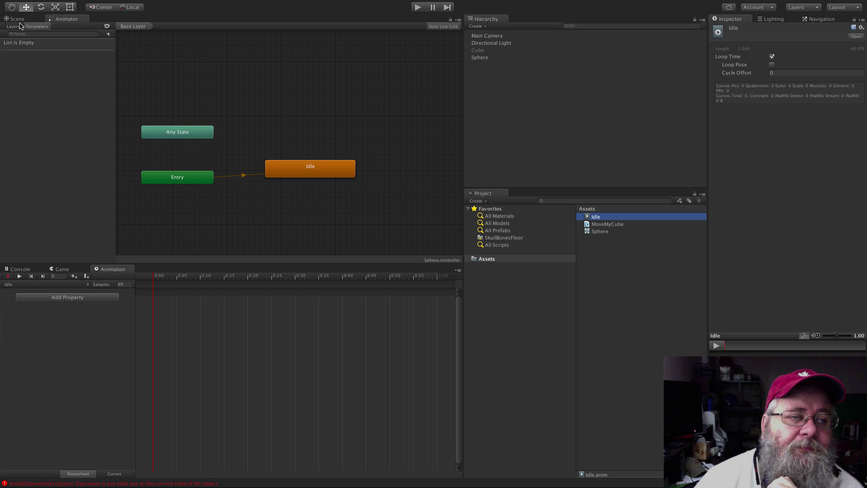
pyautogui.click(21, 26)
pyautogui.click(19, 20)
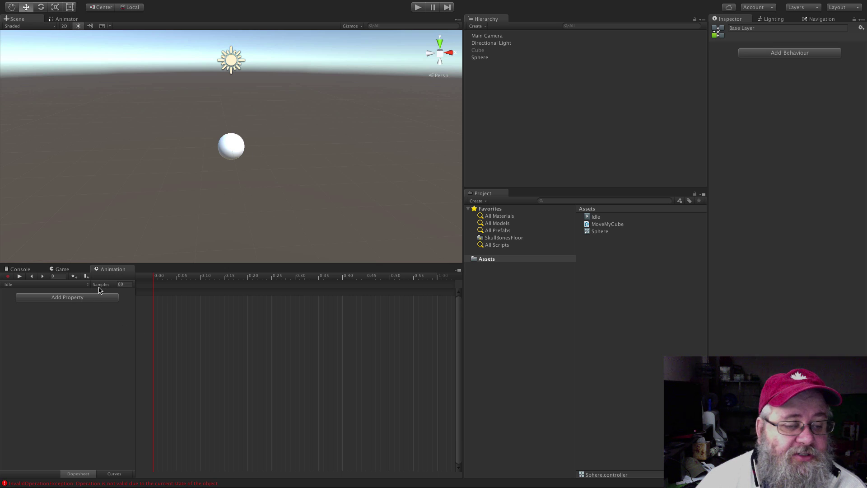
# Add the Transform Position property to the Idle clip and expand its x, y and z channels
pyautogui.click(89, 302)
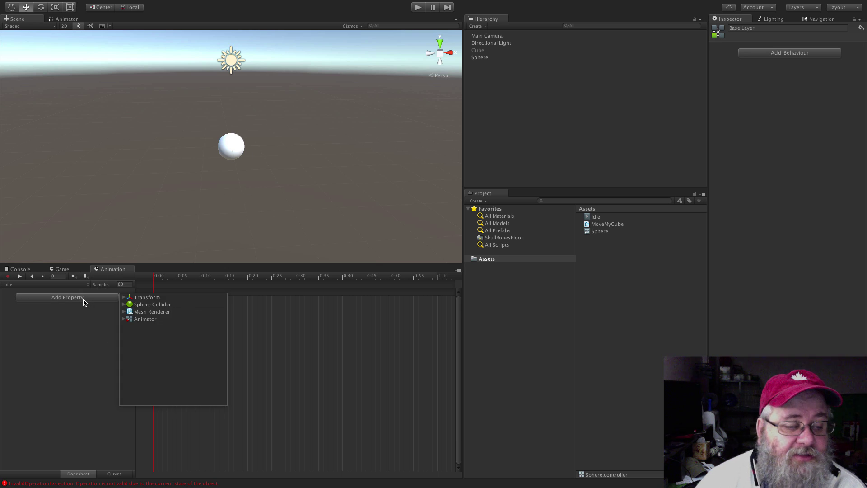
pyautogui.click(124, 298)
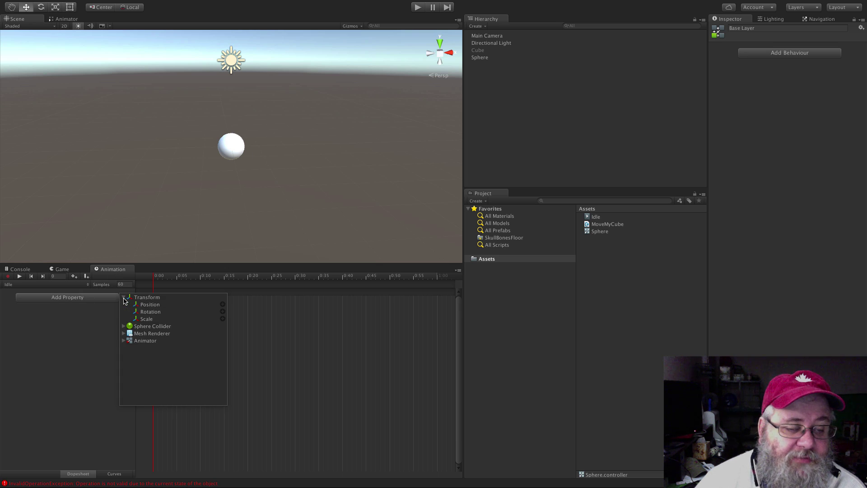
pyautogui.click(223, 305)
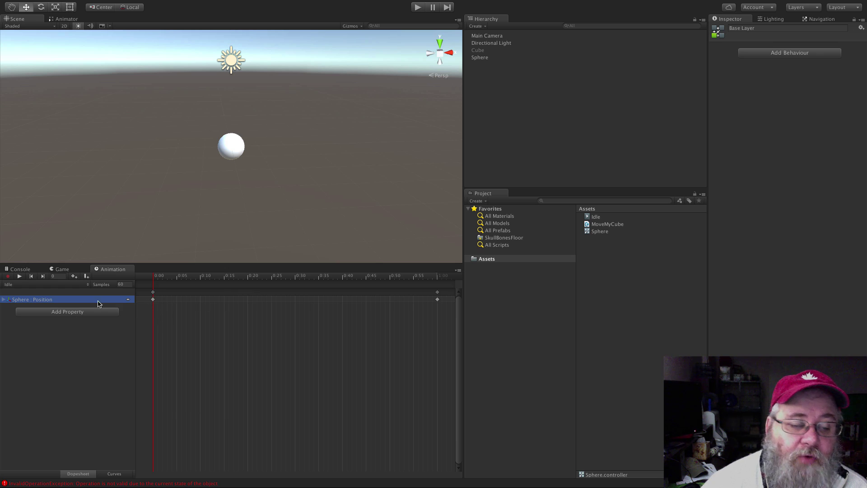
pyautogui.click(3, 300)
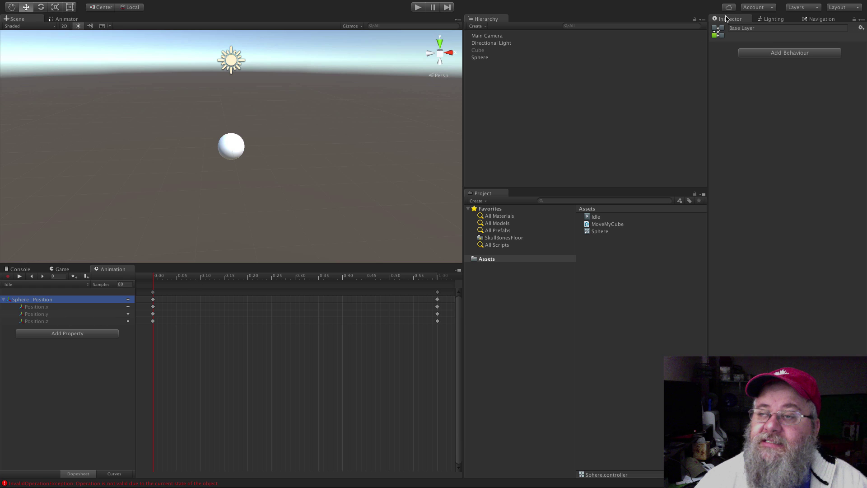
# With the Sphere selected, remove the Idle clip's position keyframes at 1:00 and turn off animation recording
pyautogui.click(475, 59)
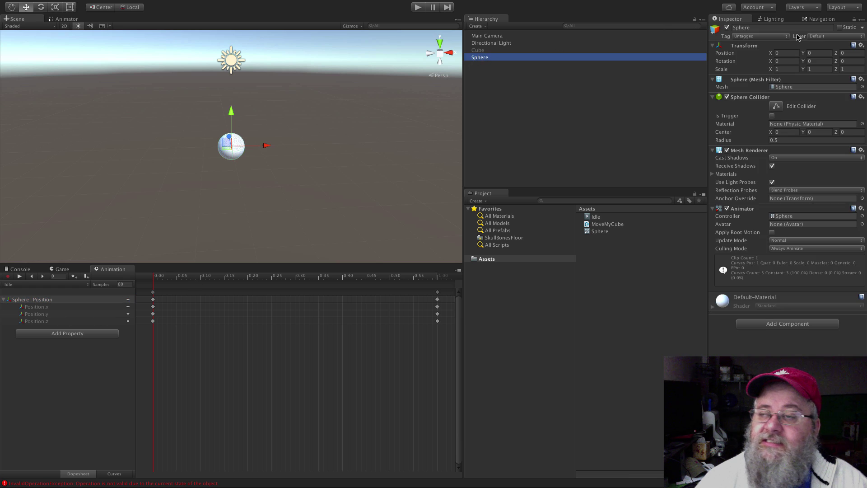
pyautogui.click(437, 293)
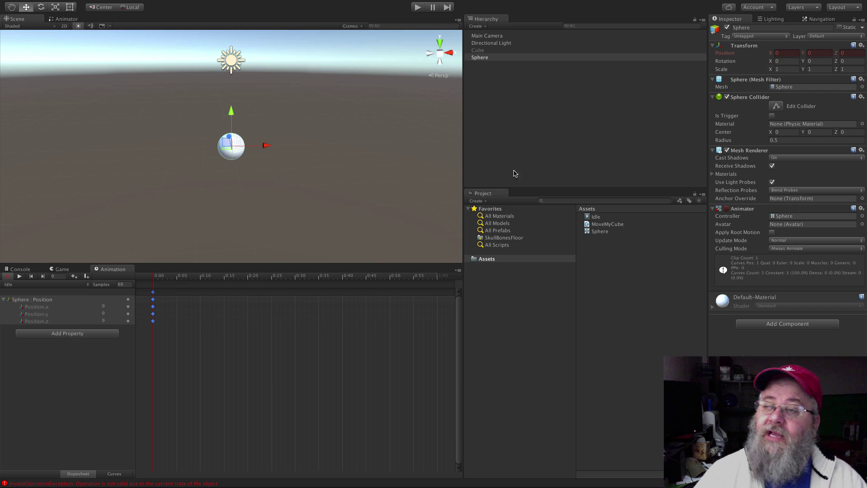
pyautogui.click(8, 276)
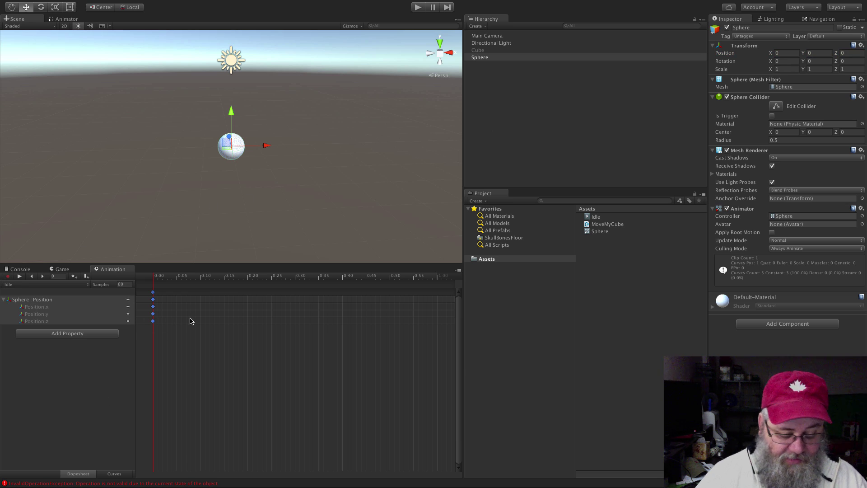
# Save the scene as Scene in the Assets folder
pyautogui.press('super+s')
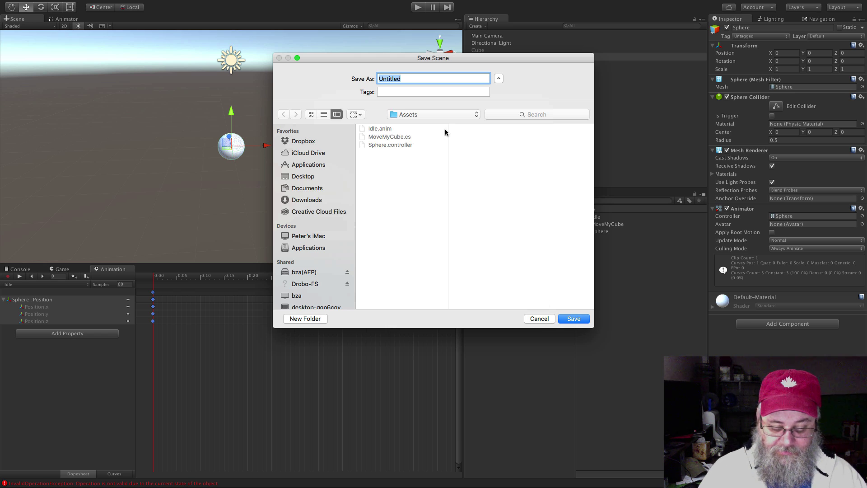
pyautogui.write('Scene')
pyautogui.press('Return')
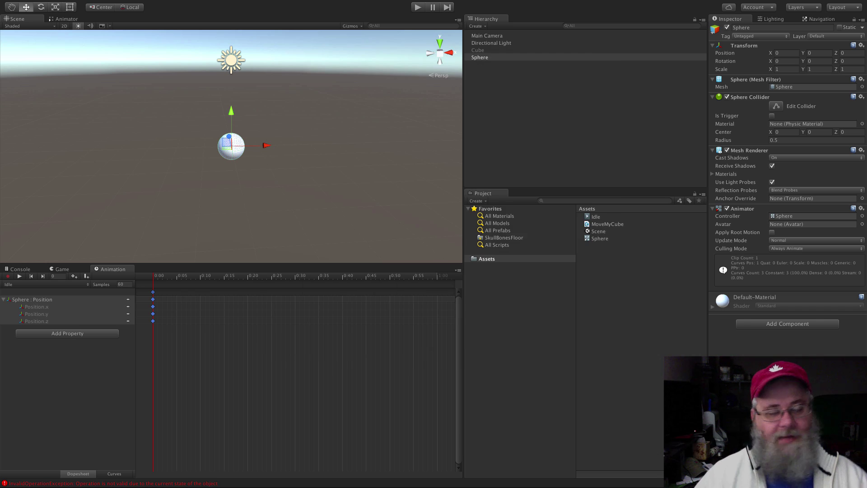
# Generate root motion curves for the Idle clip and enable Foot IK on the Idle state in the Animator
pyautogui.click(67, 19)
pyautogui.click(332, 165)
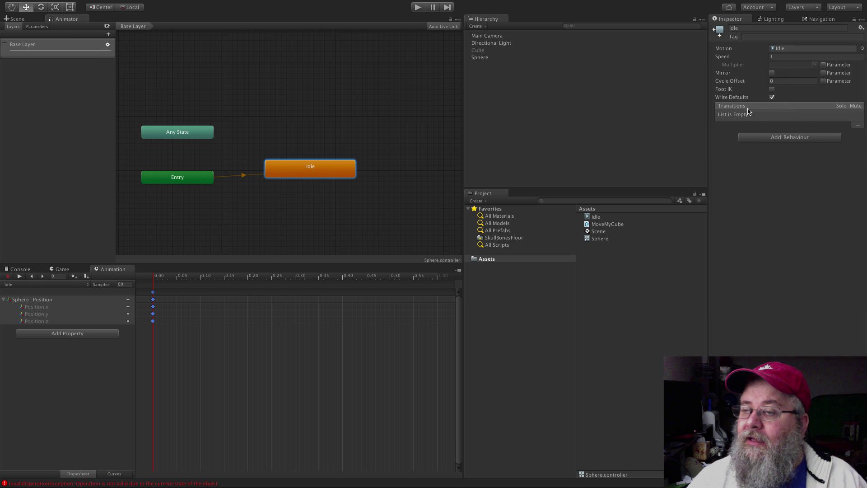
pyautogui.click(602, 217)
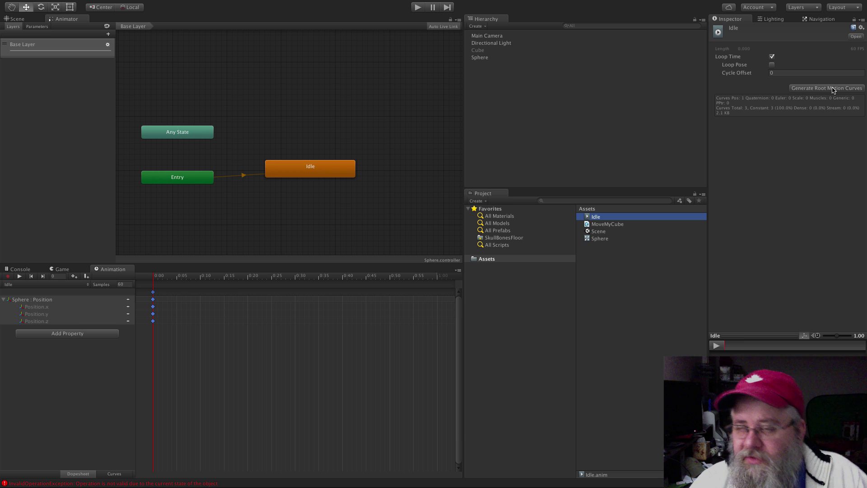
pyautogui.click(833, 89)
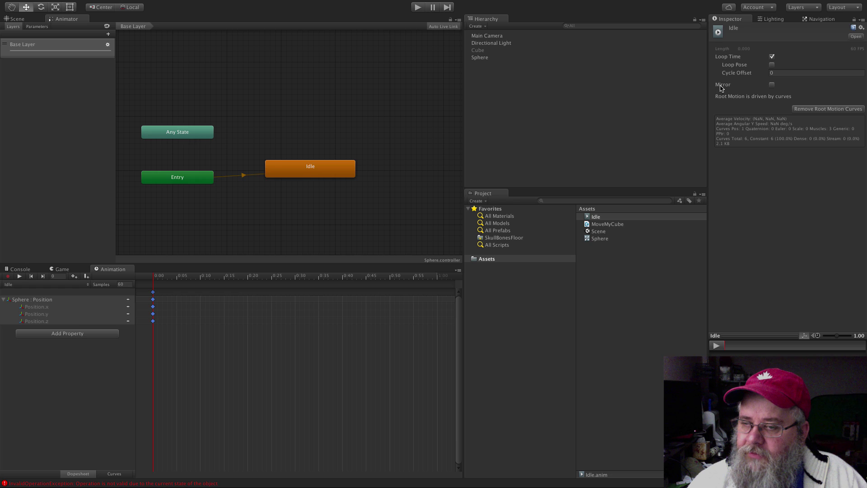
pyautogui.click(332, 171)
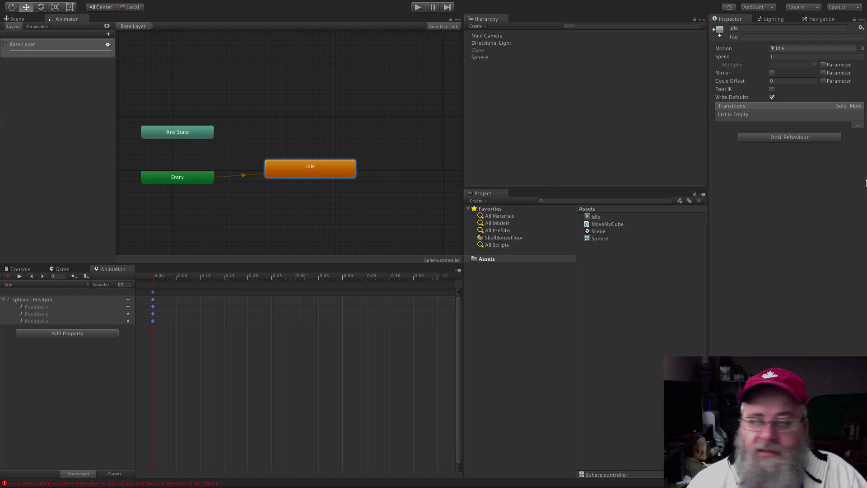
pyautogui.click(771, 90)
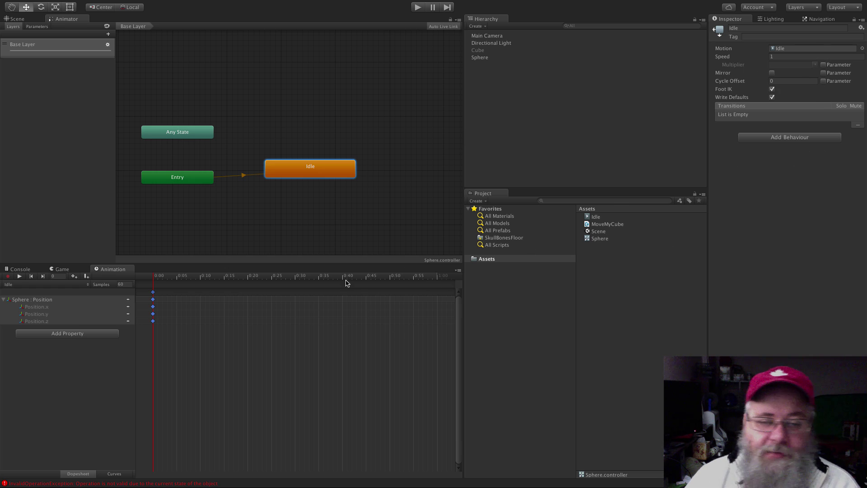
# Play-test the scene, clearing the logged console messages before stopping playback
pyautogui.click(418, 8)
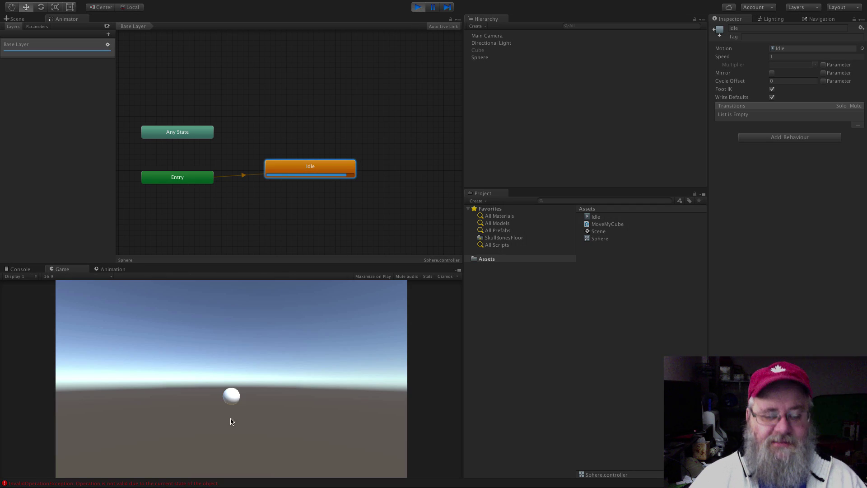
pyautogui.click(24, 269)
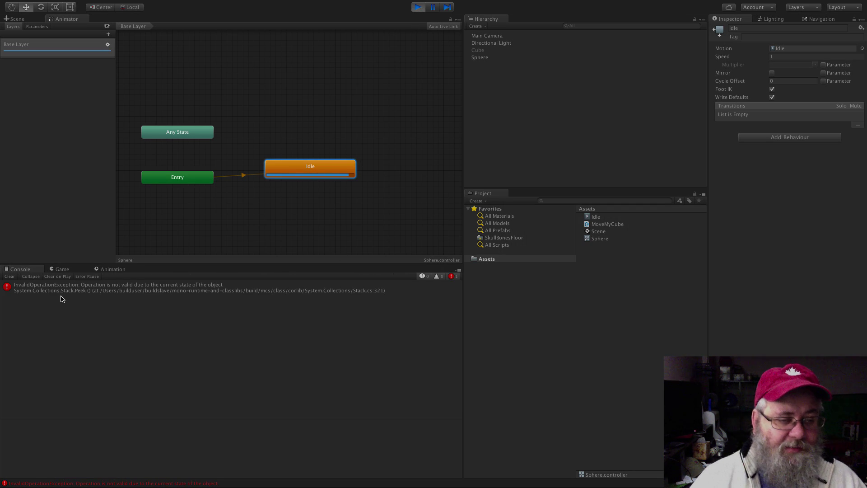
pyautogui.click(10, 276)
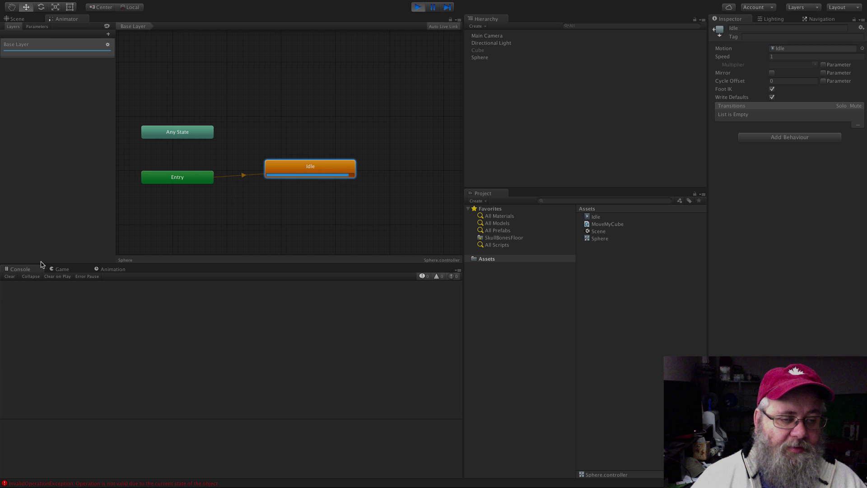
pyautogui.click(418, 7)
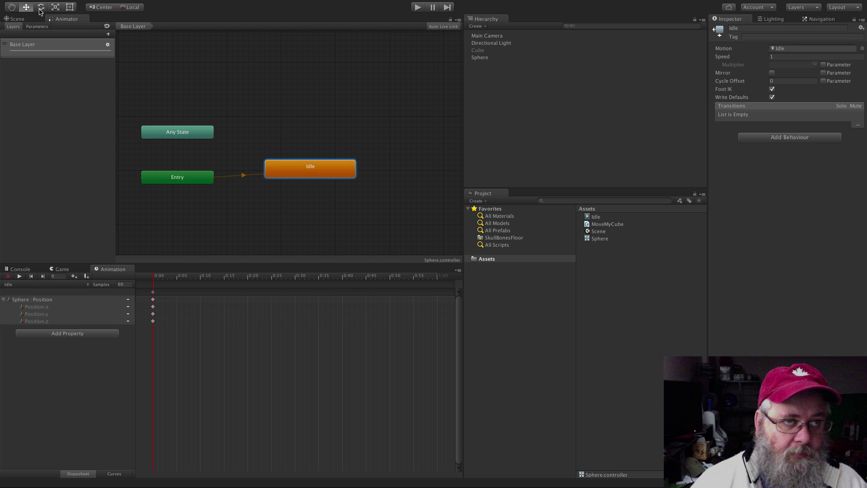
# With the Sphere selected, record a position keyframe at 0:30 in the Idle clip with Y set to 0.1
pyautogui.click(27, 19)
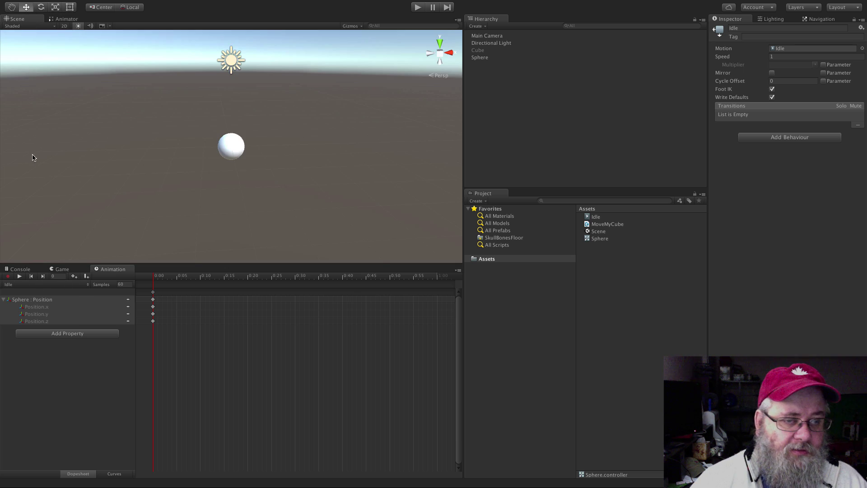
pyautogui.click(239, 143)
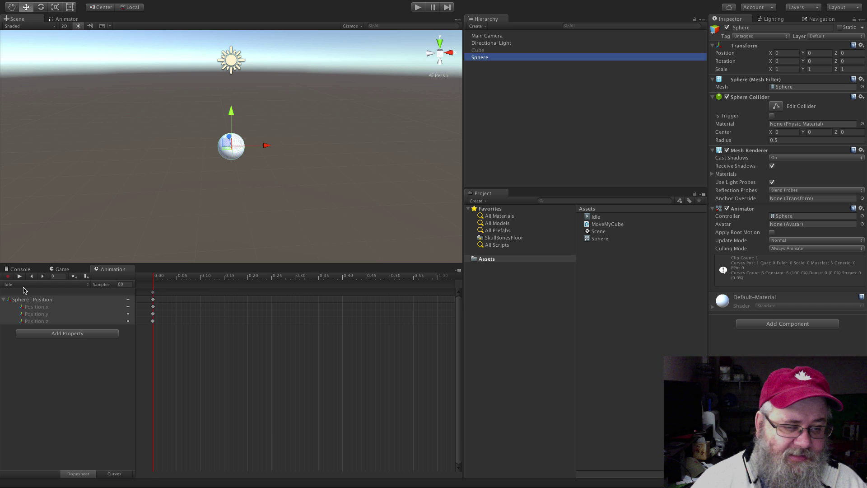
pyautogui.click(154, 290)
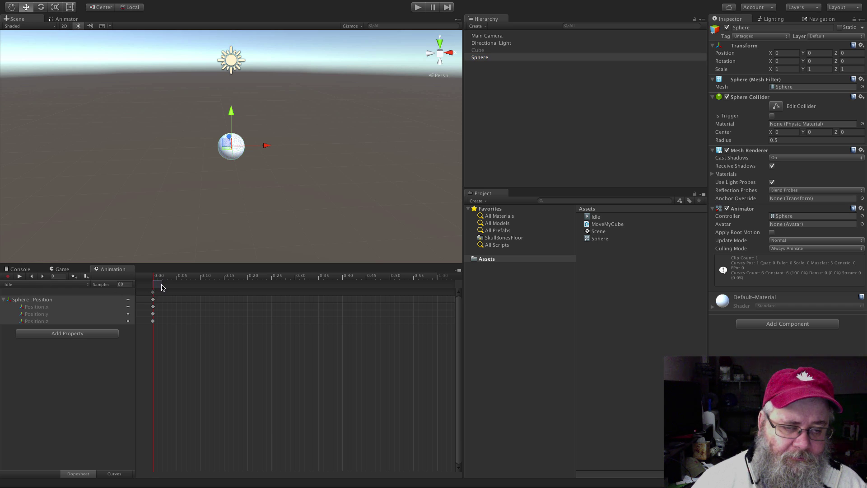
pyautogui.click(8, 276)
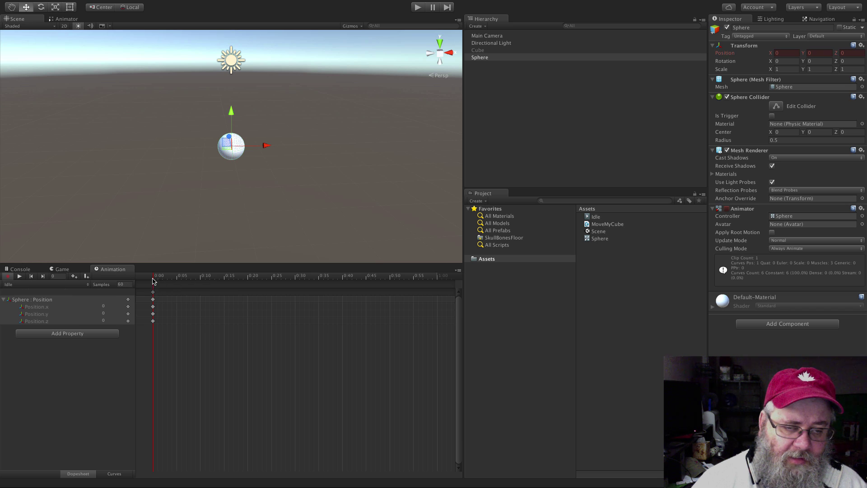
pyautogui.moveTo(156, 277); pyautogui.dragTo(292, 292)
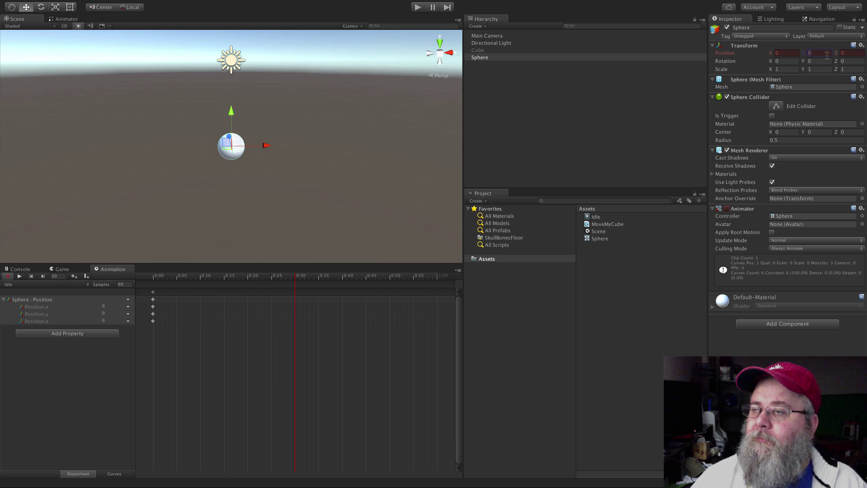
pyautogui.write('.1')
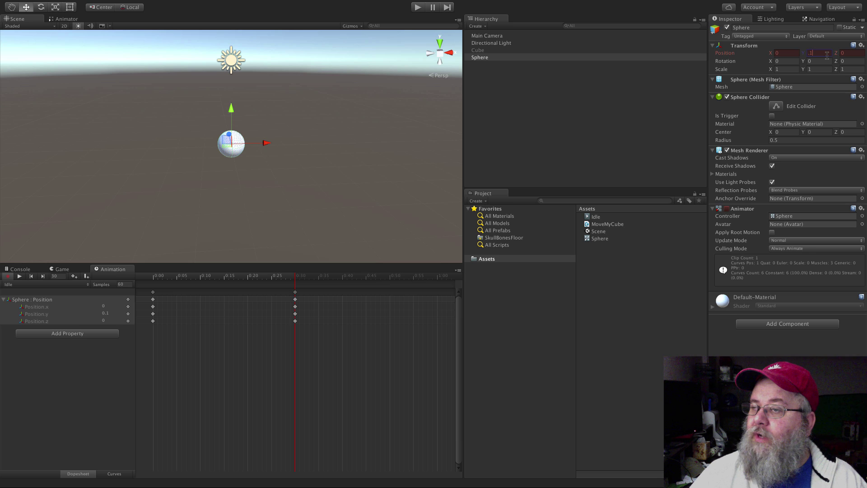
pyautogui.press('Return')
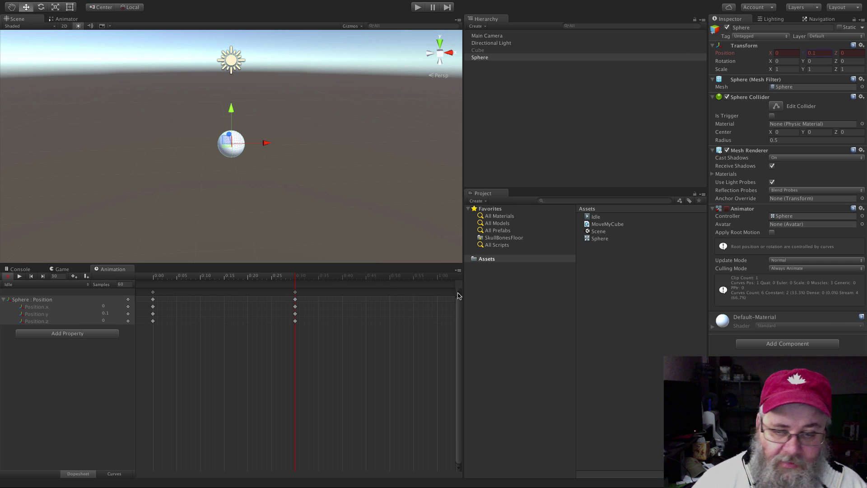
# Record a position keyframe at 1:00 in the Idle clip with Y set to 0, and play-test the animation
pyautogui.click(433, 277)
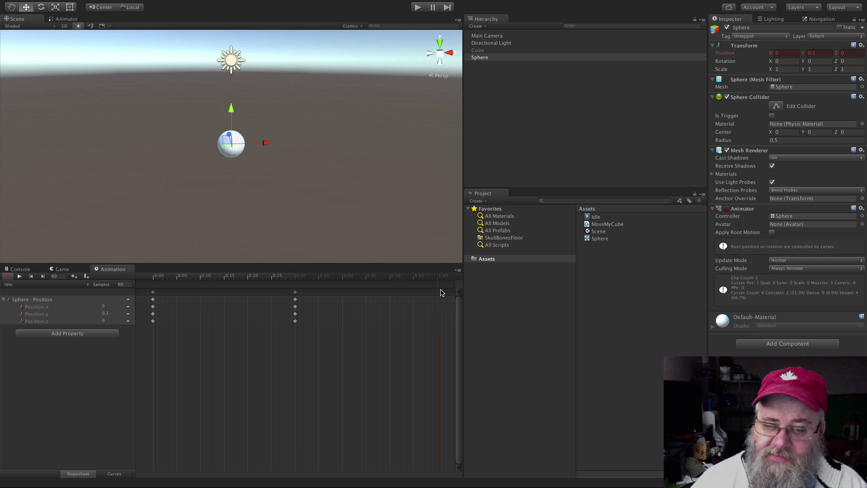
pyautogui.click(819, 53)
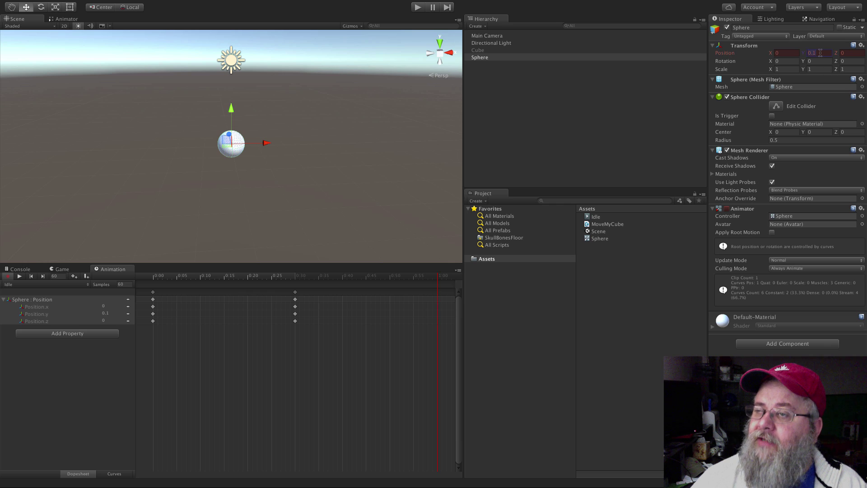
pyautogui.write('0')
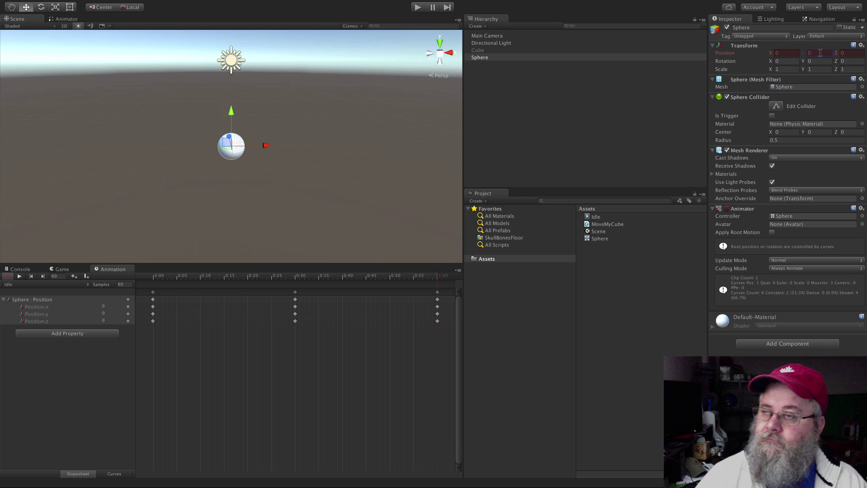
pyautogui.click(7, 276)
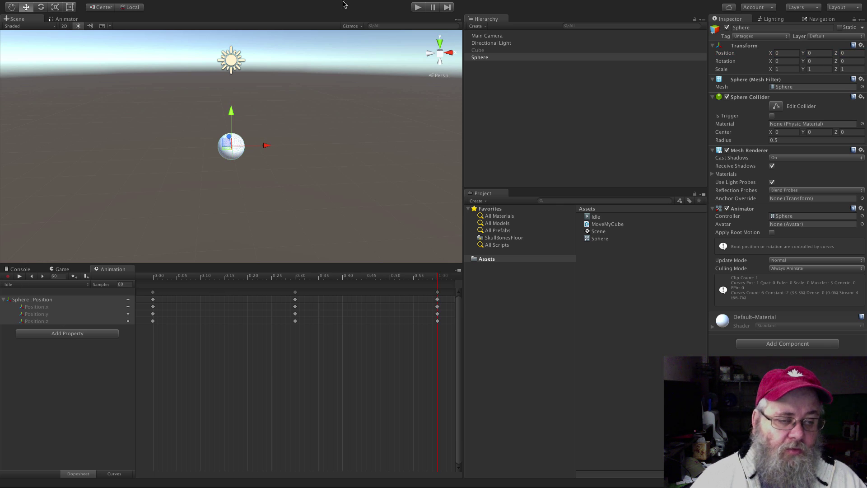
pyautogui.click(418, 8)
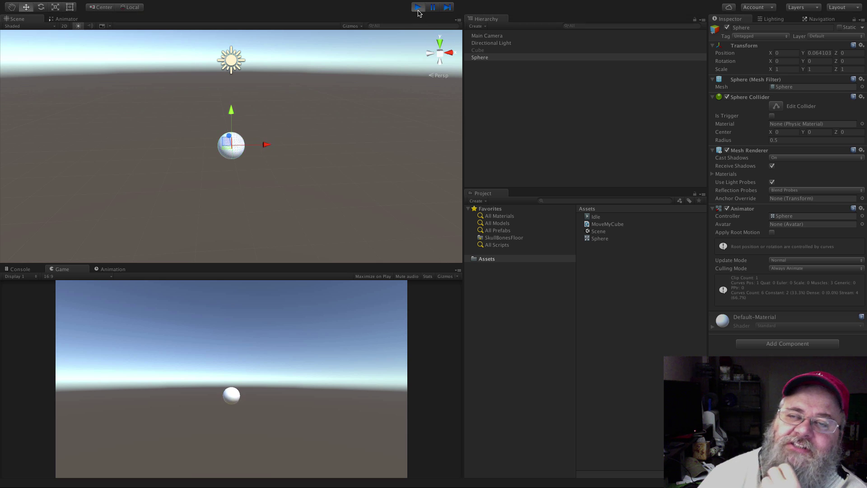
pyautogui.click(418, 7)
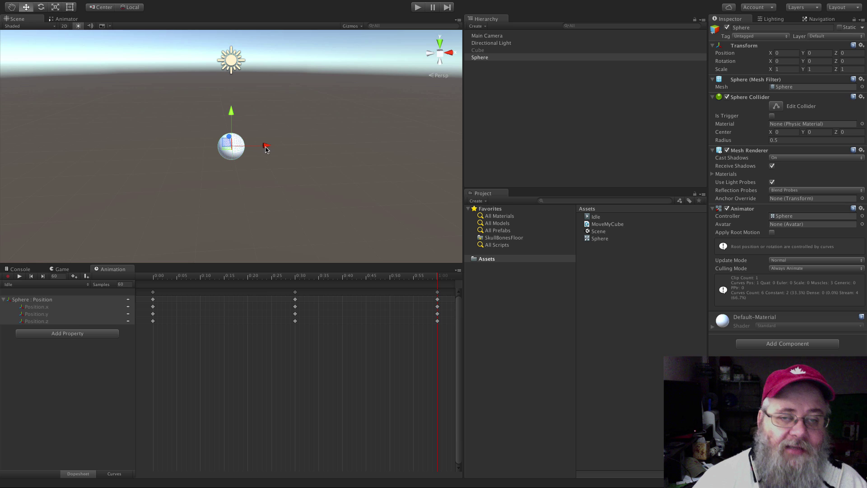
# Create a new animation clip named Move X for the Sphere and add the Transform Position property to it
pyautogui.click(47, 286)
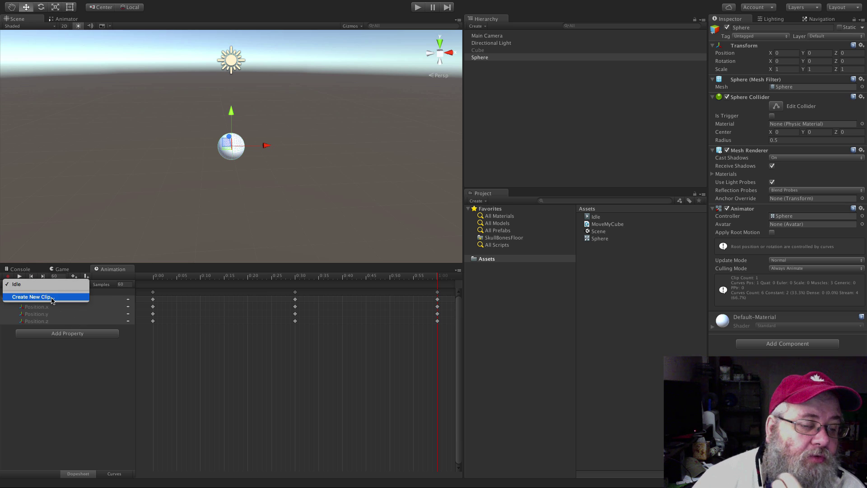
pyautogui.click(52, 298)
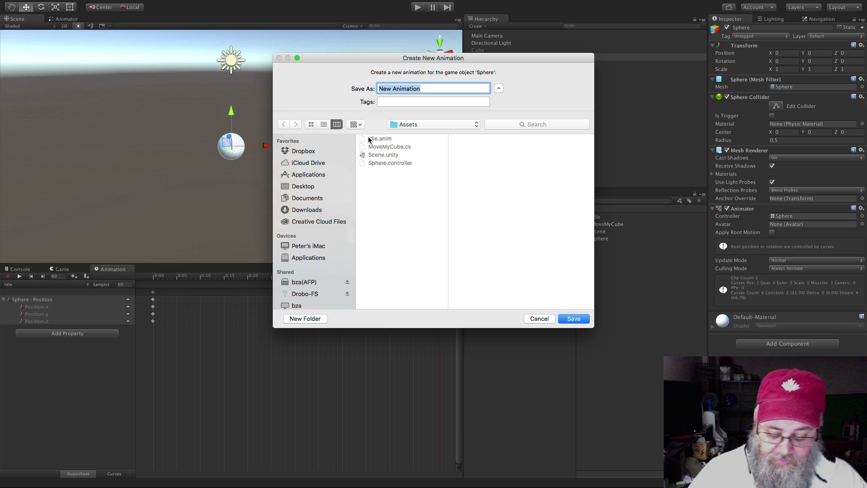
pyautogui.write('Move X')
pyautogui.press('Return')
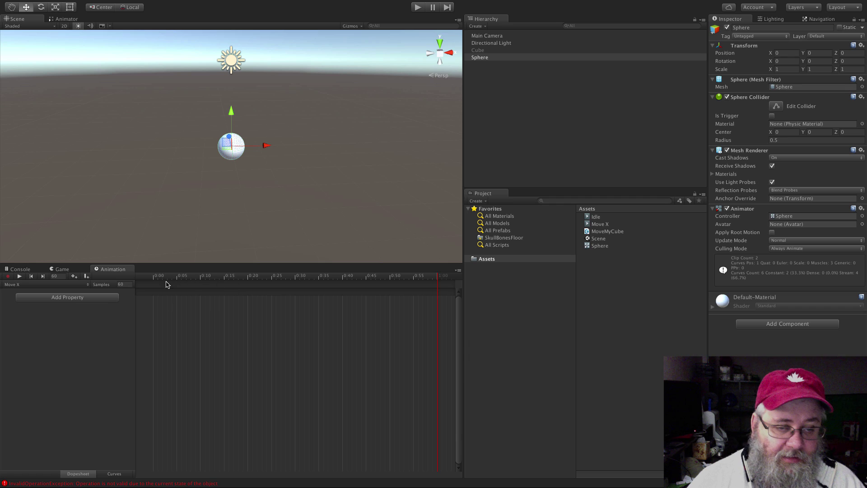
pyautogui.click(87, 296)
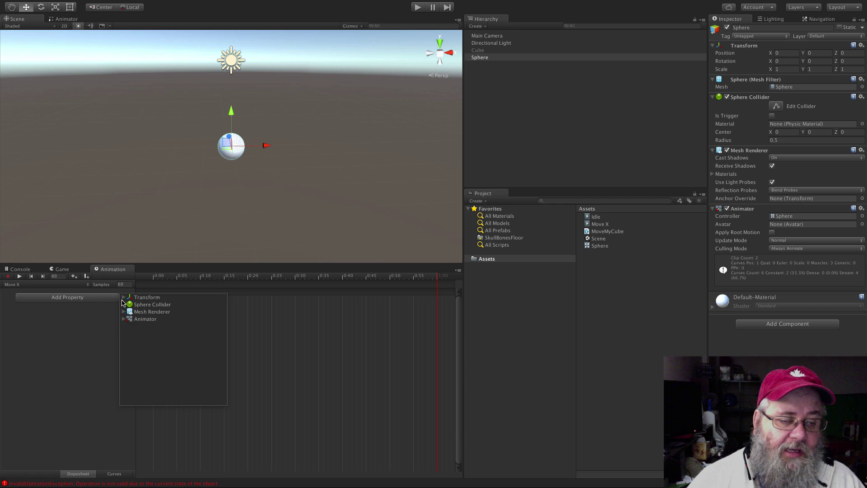
pyautogui.click(124, 298)
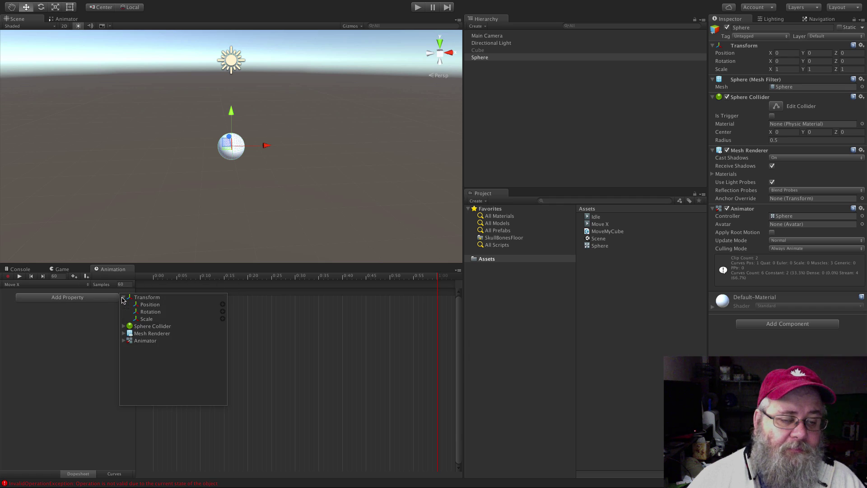
pyautogui.click(223, 306)
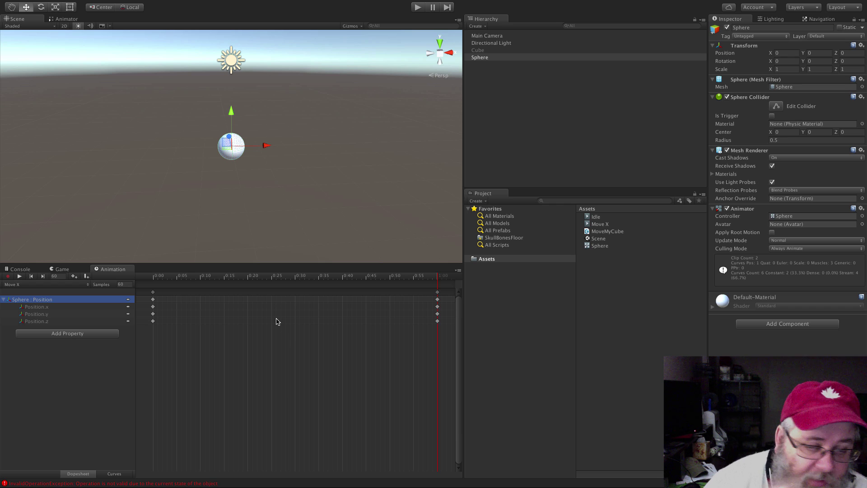
# Set the Sphere's X position to 3 at the Move X clip's 1:00 keyframe and turn off animation recording
pyautogui.click(154, 292)
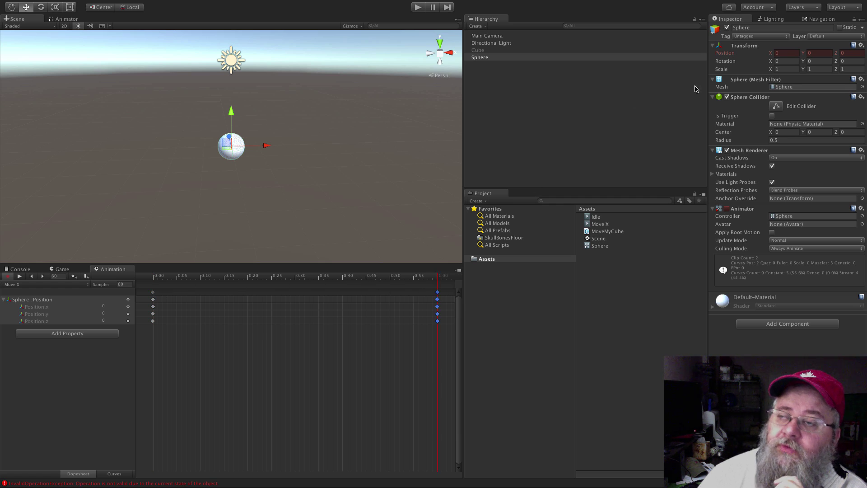
pyautogui.click(784, 53)
pyautogui.write('3')
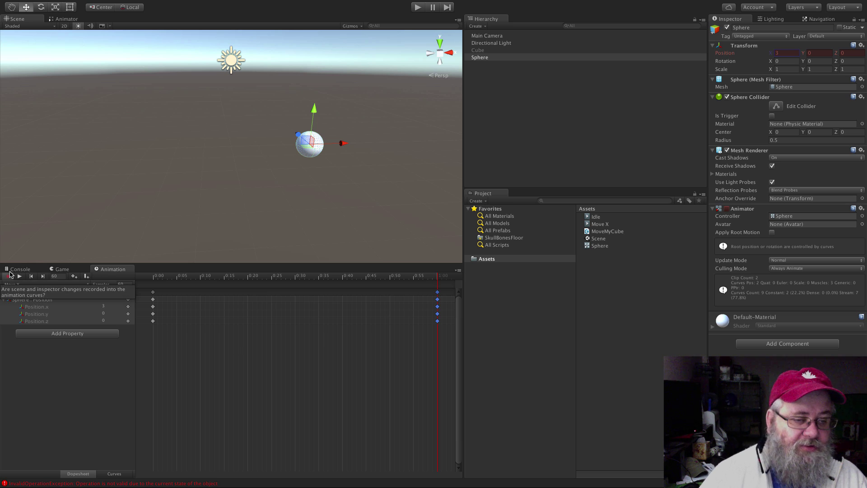
pyautogui.click(10, 277)
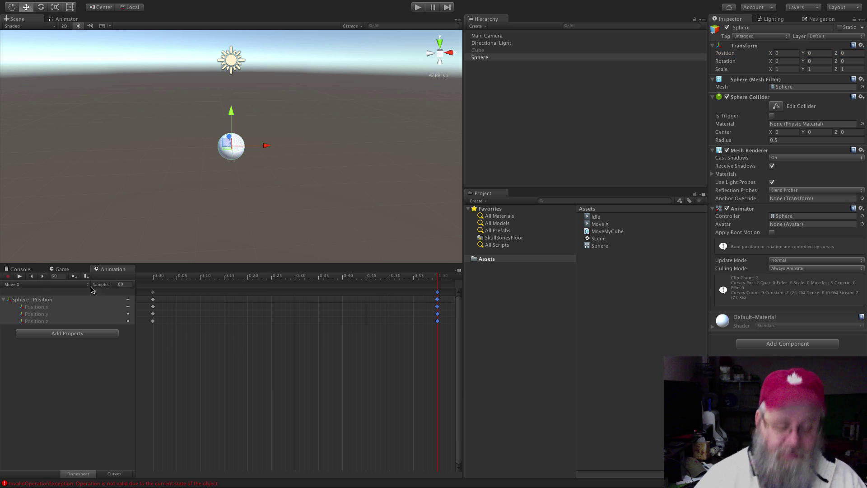
# Enable Loop Pose and generate root motion curves for the Move X clip
pyautogui.click(604, 224)
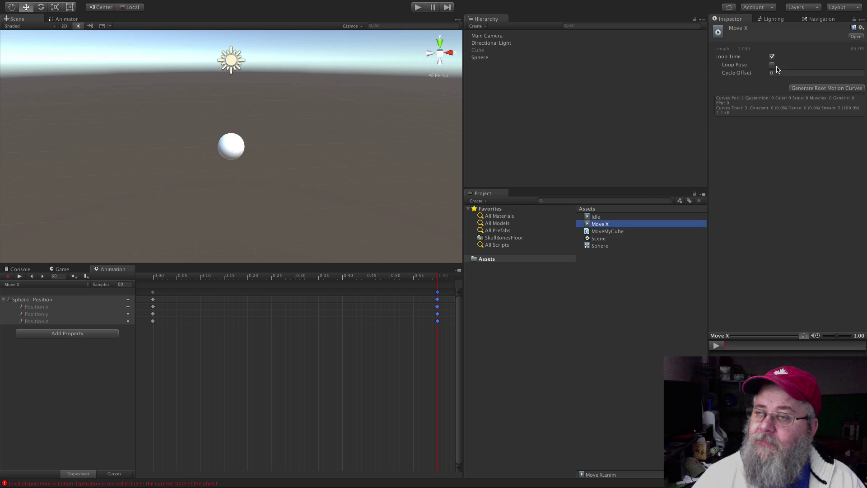
pyautogui.click(772, 65)
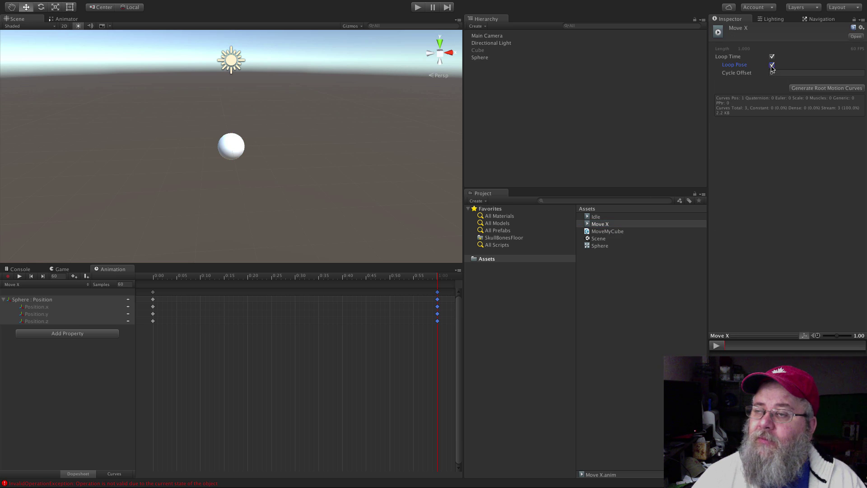
pyautogui.click(836, 88)
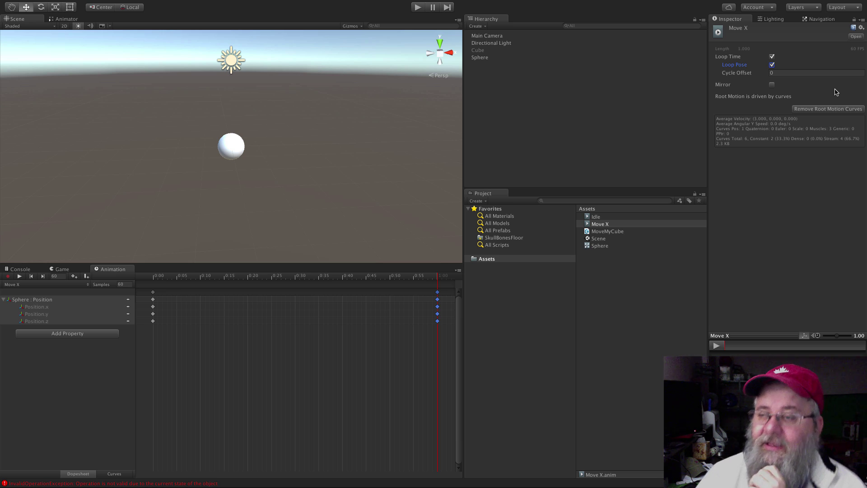
# Place the Move X state directly above the Idle state in the Sphere controller's state graph
pyautogui.click(611, 217)
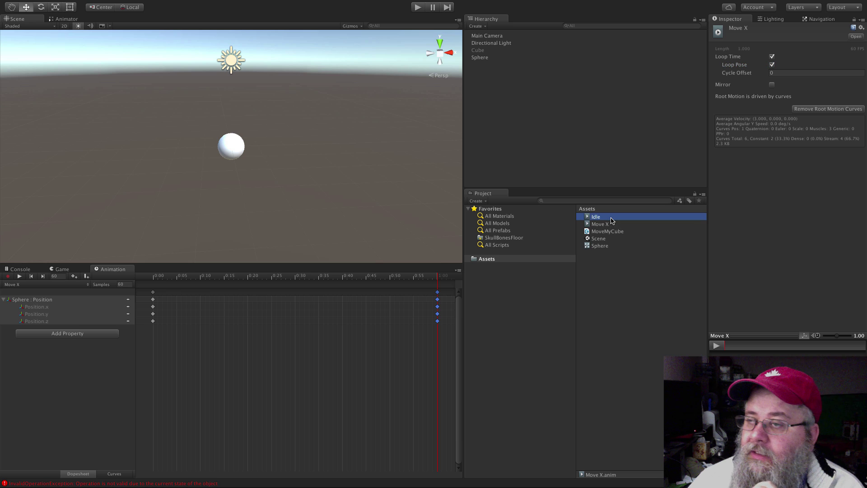
pyautogui.click(773, 65)
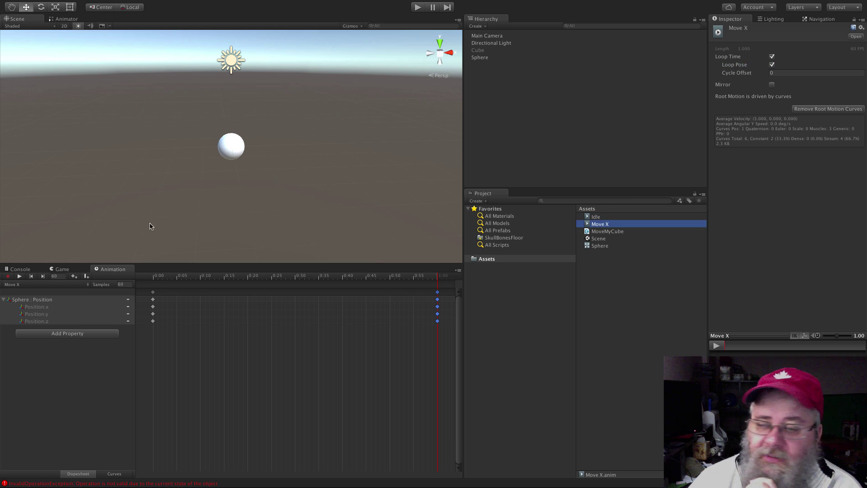
pyautogui.click(68, 19)
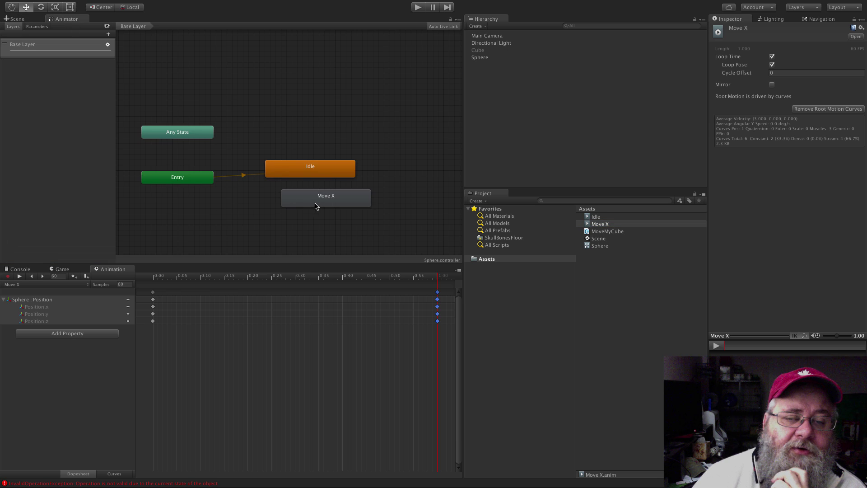
pyautogui.moveTo(316, 204); pyautogui.dragTo(309, 137)
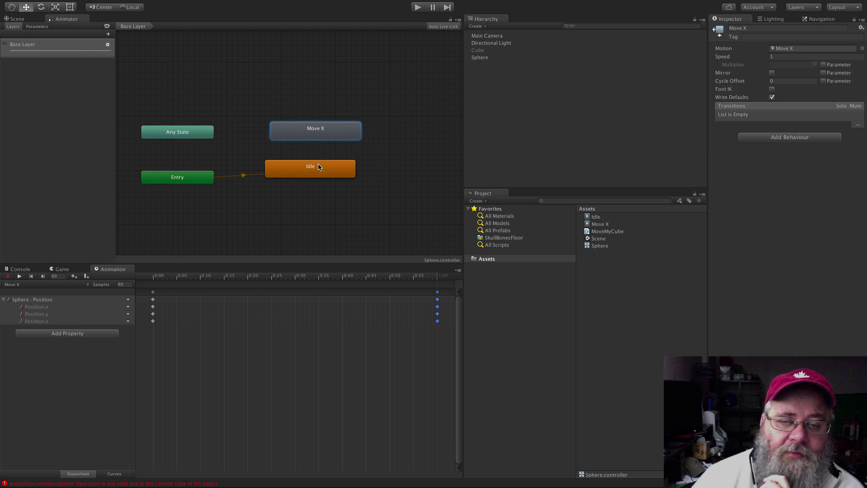
# Create transitions between the Idle and Move X states in both directions
pyautogui.rightClick(321, 166)
pyautogui.click(339, 172)
pyautogui.click(328, 131)
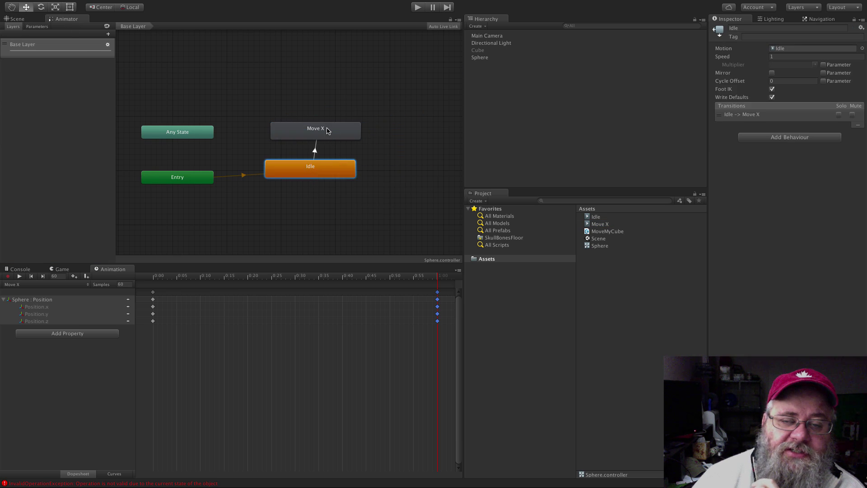
pyautogui.rightClick(326, 130)
pyautogui.click(347, 135)
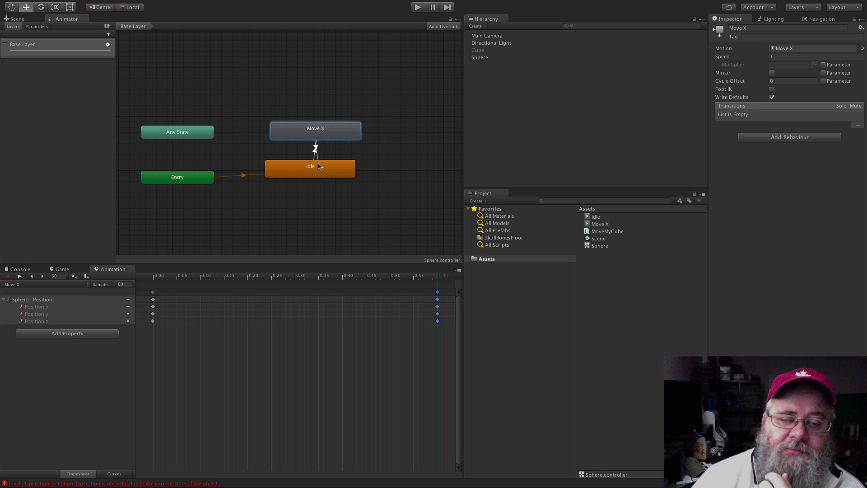
pyautogui.click(315, 163)
# Turn off Has Exit Time on both the Idle to Move X and the Move X to Idle transitions
pyautogui.click(315, 151)
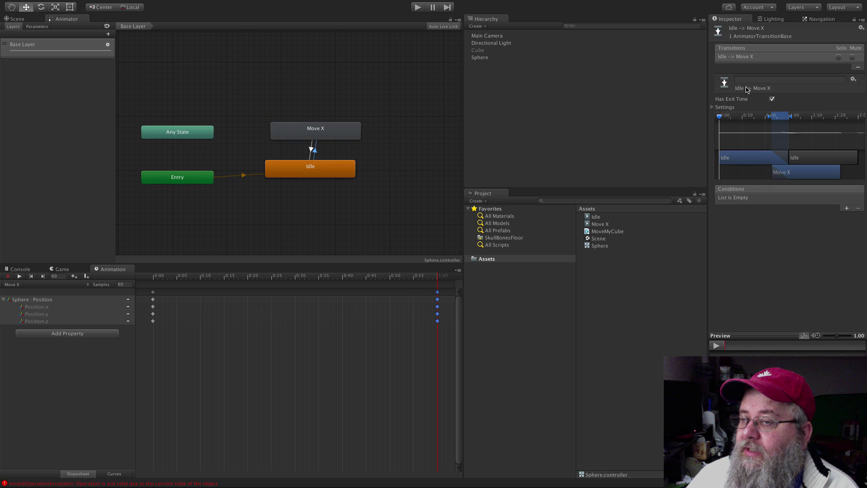
pyautogui.click(771, 99)
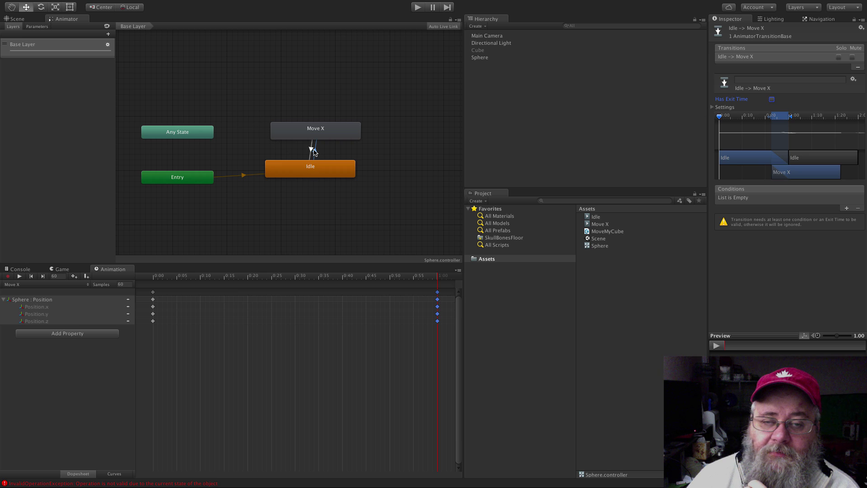
pyautogui.click(314, 150)
pyautogui.click(771, 100)
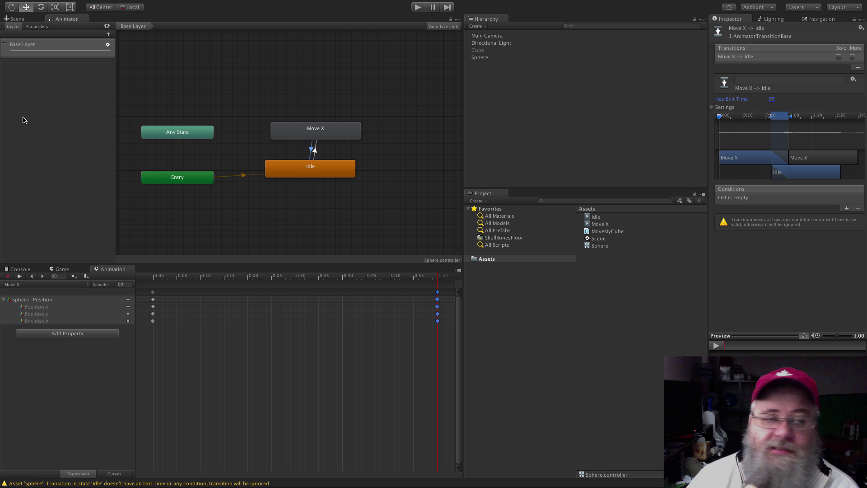
# Add two Float parameters named X and Z to the Sphere's animator controller
pyautogui.click(103, 48)
pyautogui.click(37, 26)
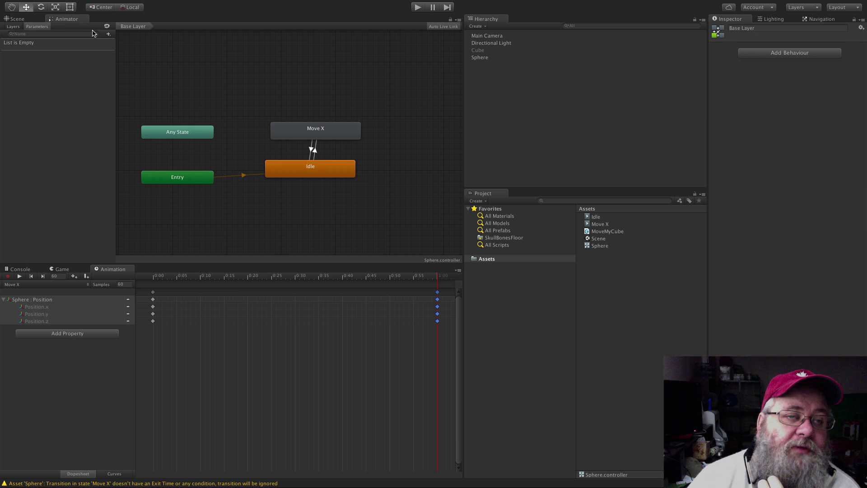
pyautogui.click(108, 35)
pyautogui.click(116, 44)
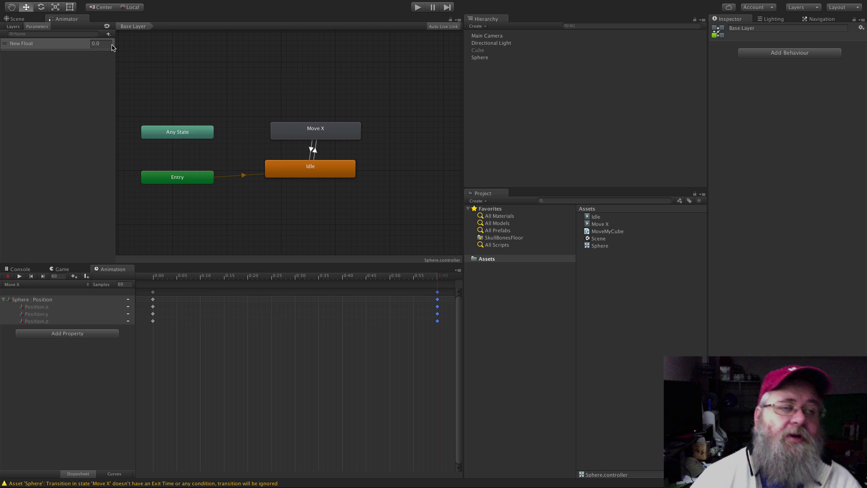
pyautogui.write('X')
pyautogui.press('Return')
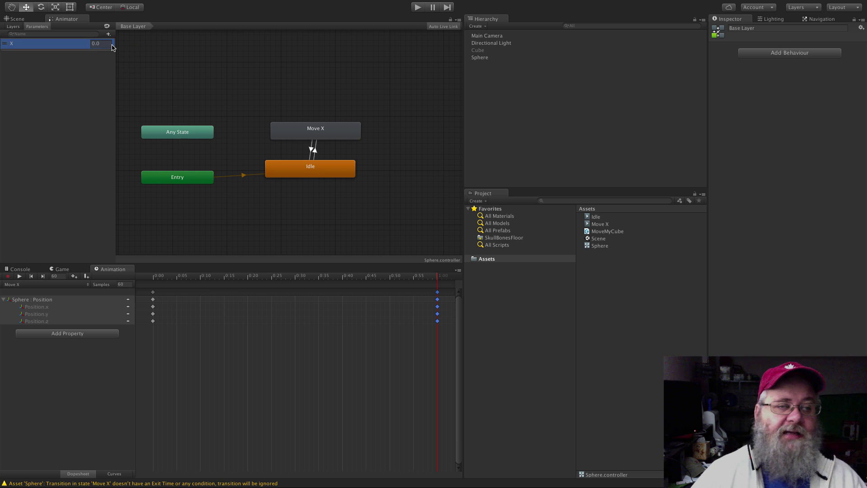
pyautogui.click(108, 35)
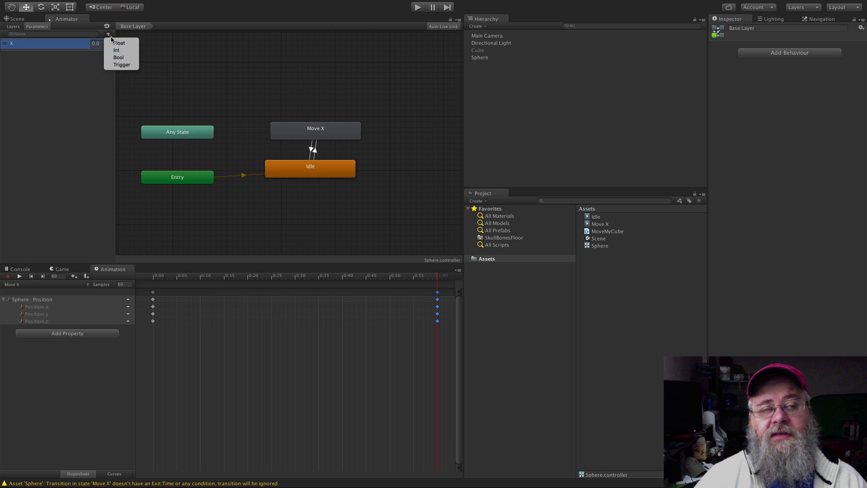
pyautogui.click(114, 43)
pyautogui.write('Z')
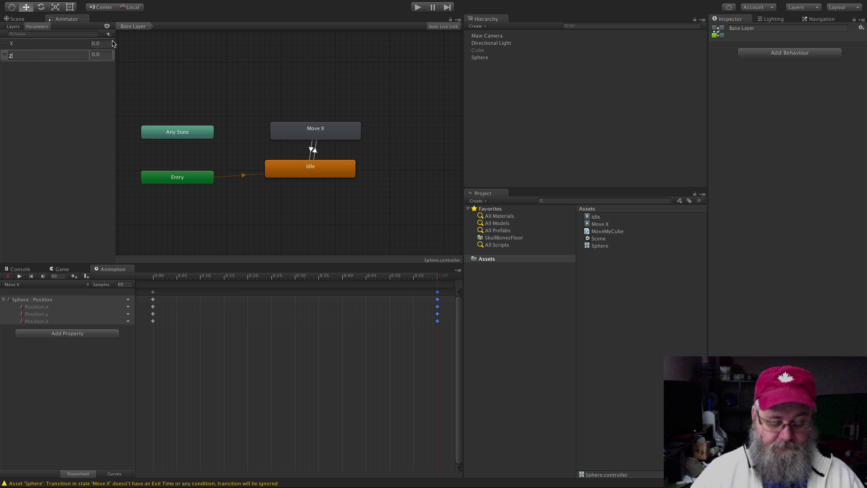
pyautogui.press('Return')
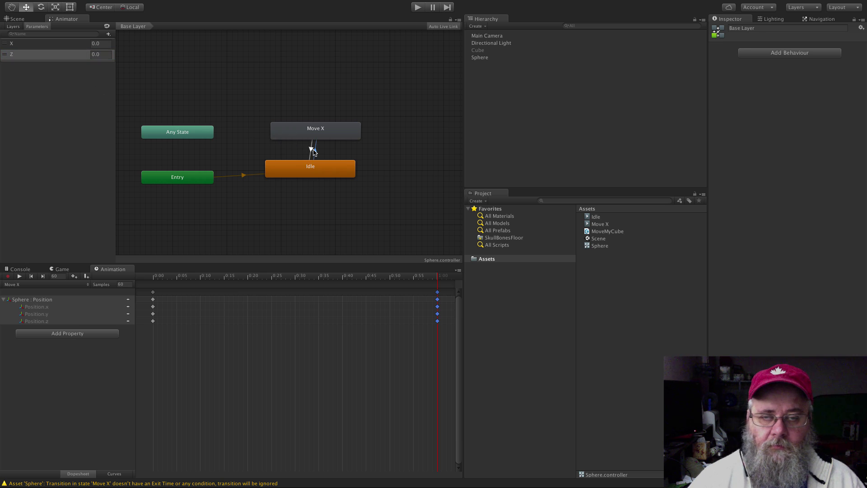
# Give the Idle to Move X transition the condition that X is Greater than 0.1
pyautogui.click(314, 152)
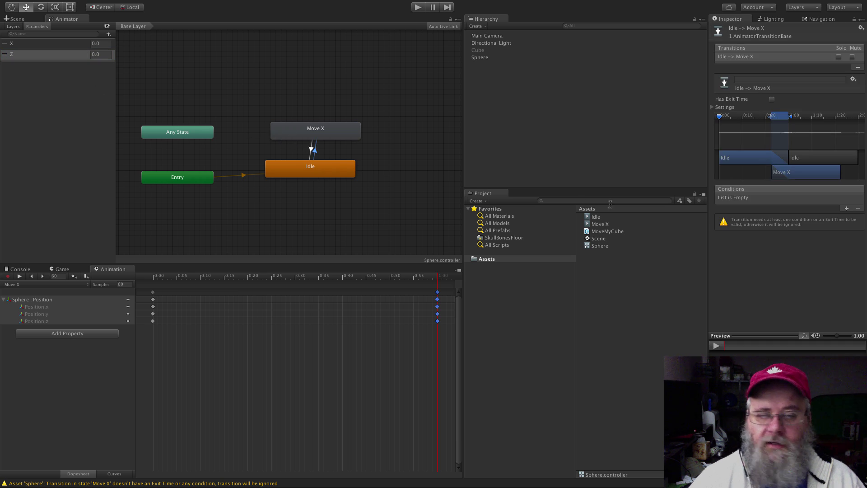
pyautogui.click(846, 208)
pyautogui.click(847, 197)
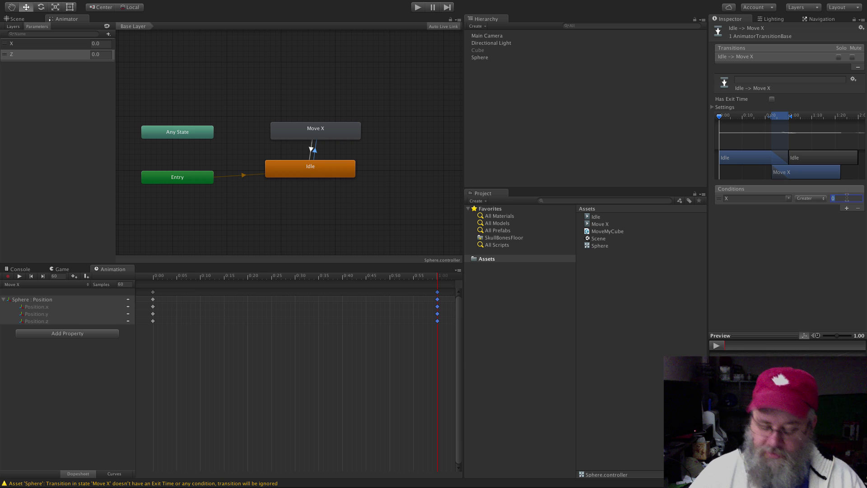
pyautogui.write('0.1')
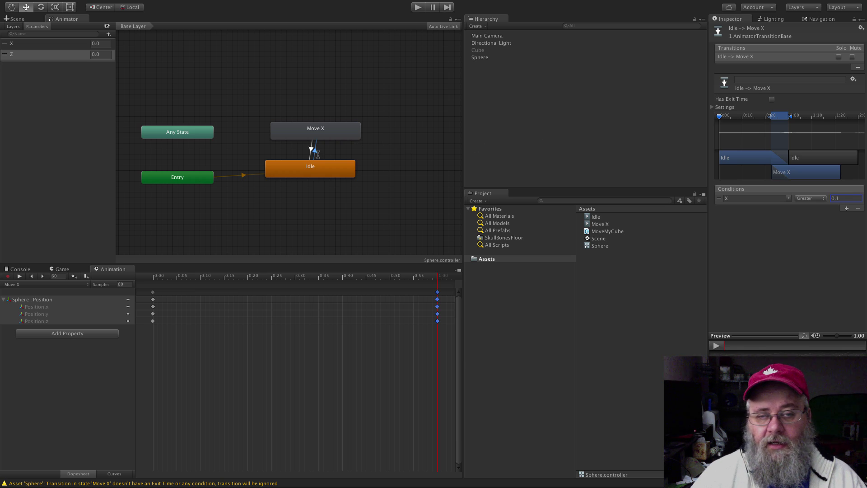
# Give the Move X to Idle transition the condition X Less than 0.1, and align the Move X state vertically with Idle
pyautogui.click(311, 149)
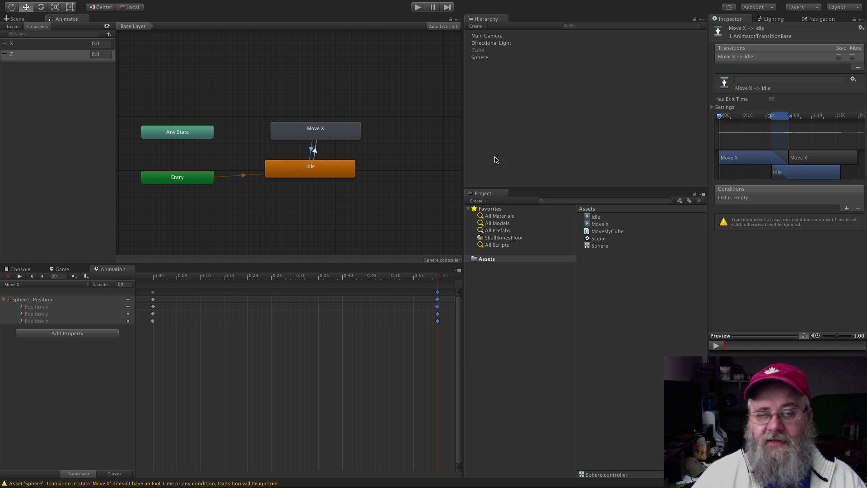
pyautogui.click(846, 208)
pyautogui.click(816, 199)
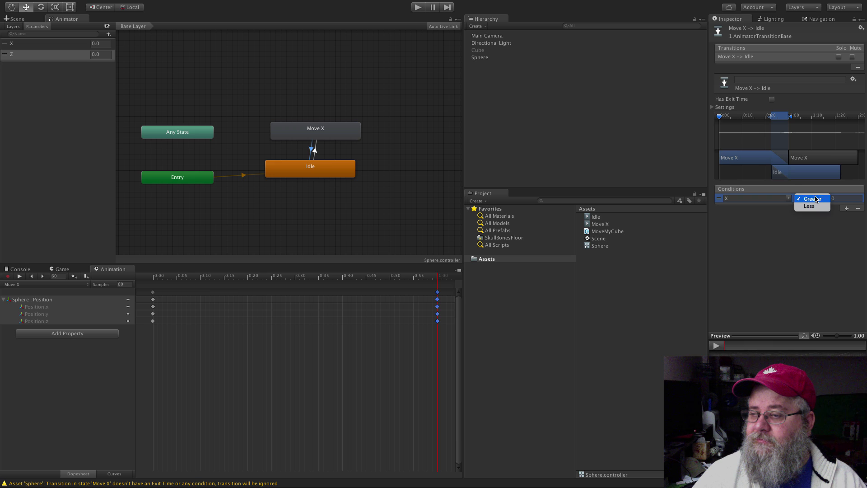
pyautogui.click(817, 206)
pyautogui.click(847, 198)
pyautogui.doubleClick(845, 197)
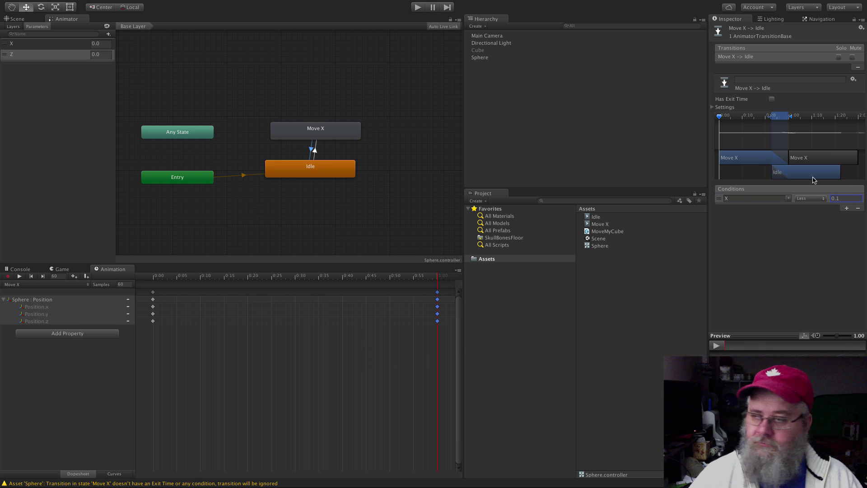
pyautogui.click(535, 149)
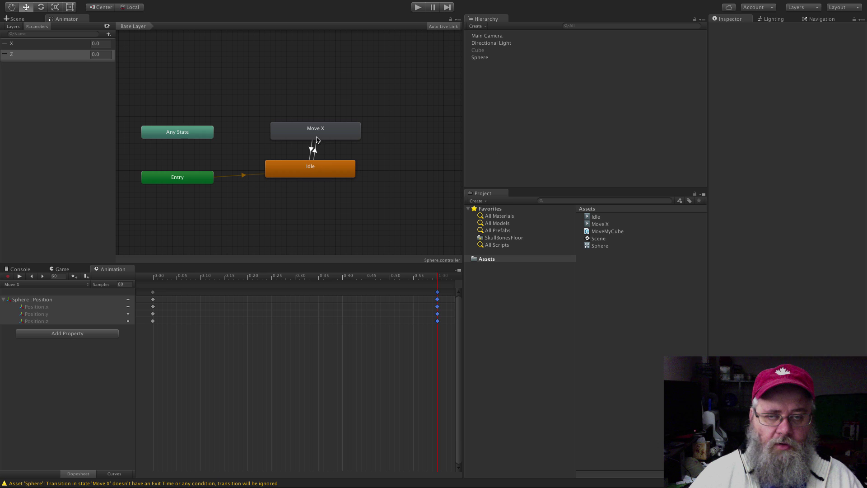
pyautogui.moveTo(316, 136); pyautogui.dragTo(312, 137)
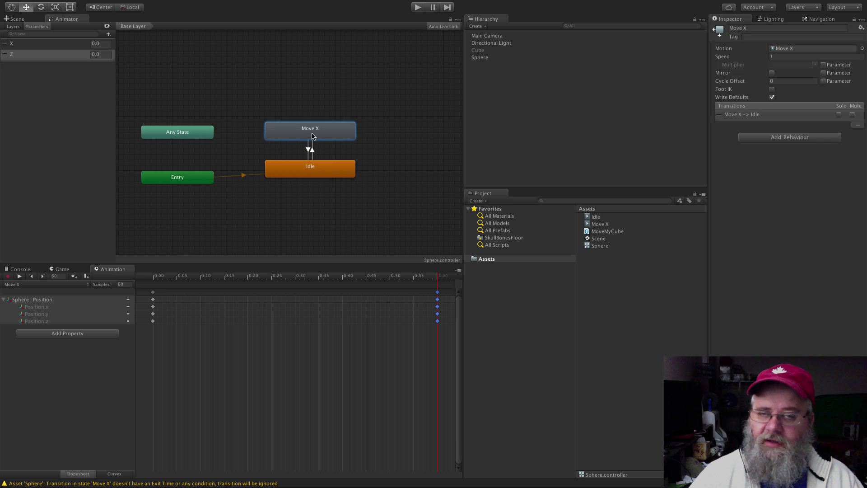
# Play-test the Sphere's idle animation in the Scene and Game views, and stop playback
pyautogui.click(418, 8)
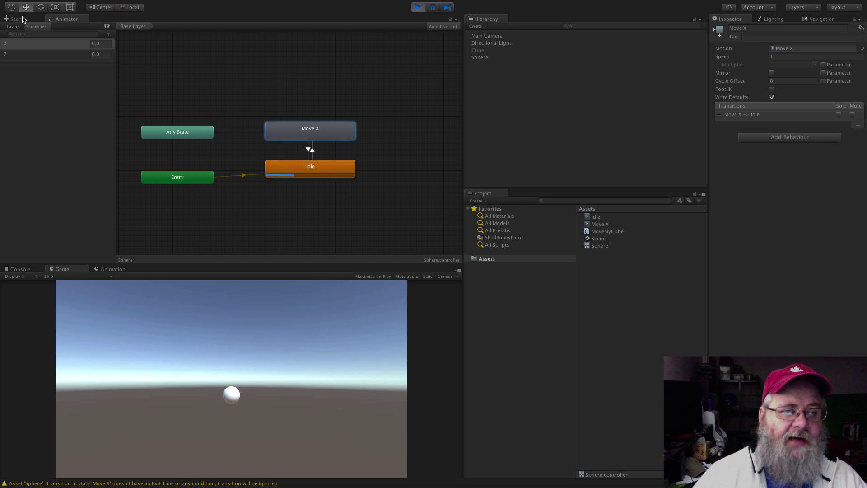
pyautogui.hotkey('ctrl', '1')
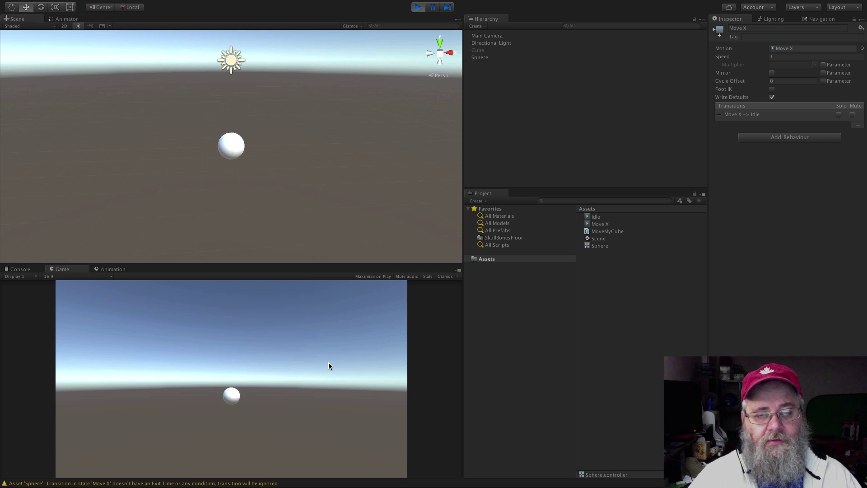
pyautogui.hotkey('ctrl', 'p')
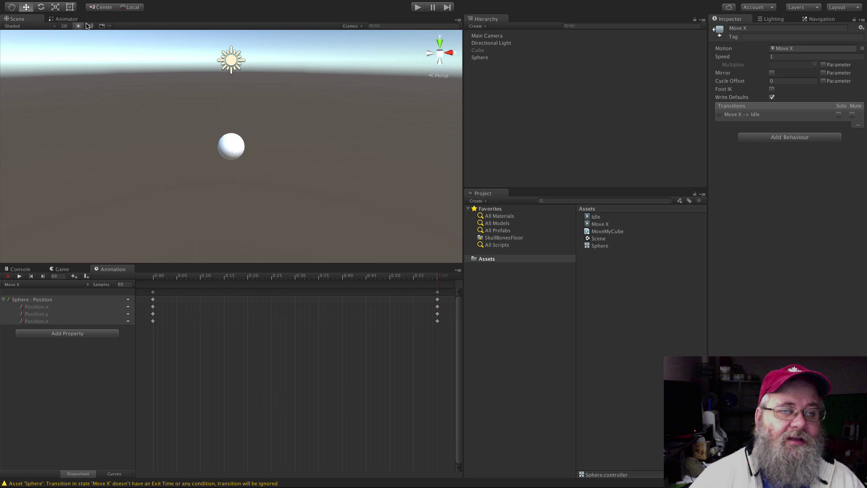
# Play-test the transition to Move X by setting the X parameter to 1 during playback, and stop the game
pyautogui.click(67, 19)
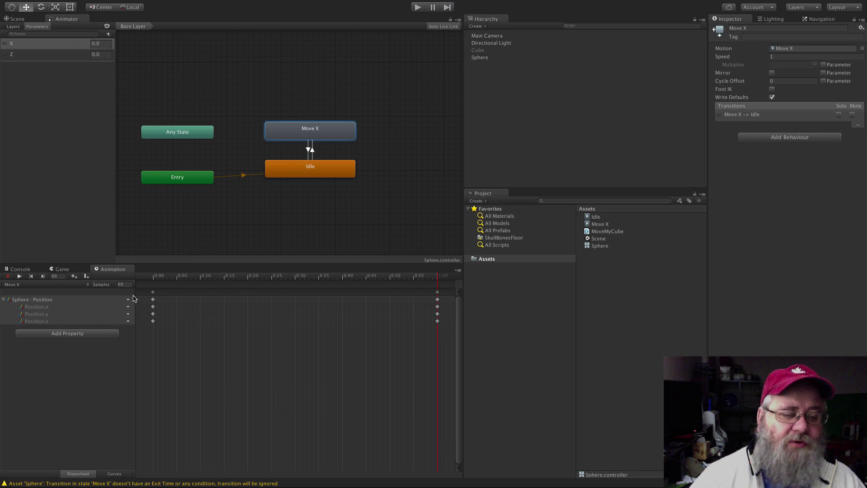
pyautogui.click(417, 7)
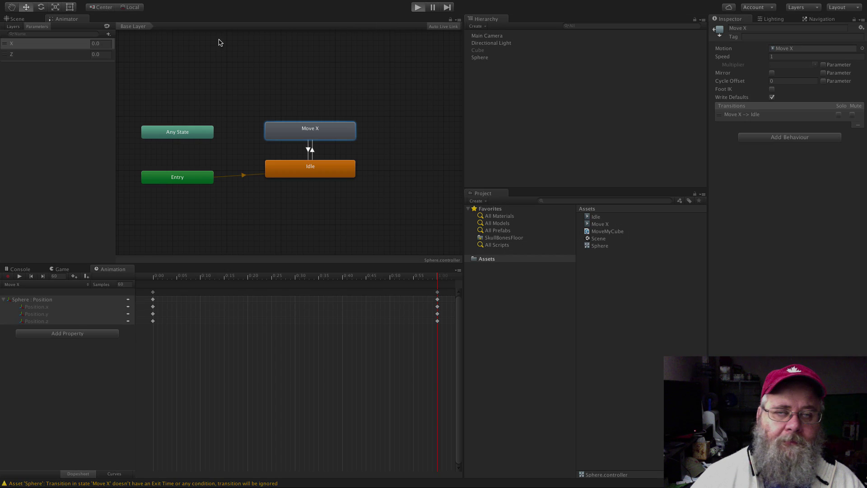
pyautogui.click(97, 43)
pyautogui.write('1')
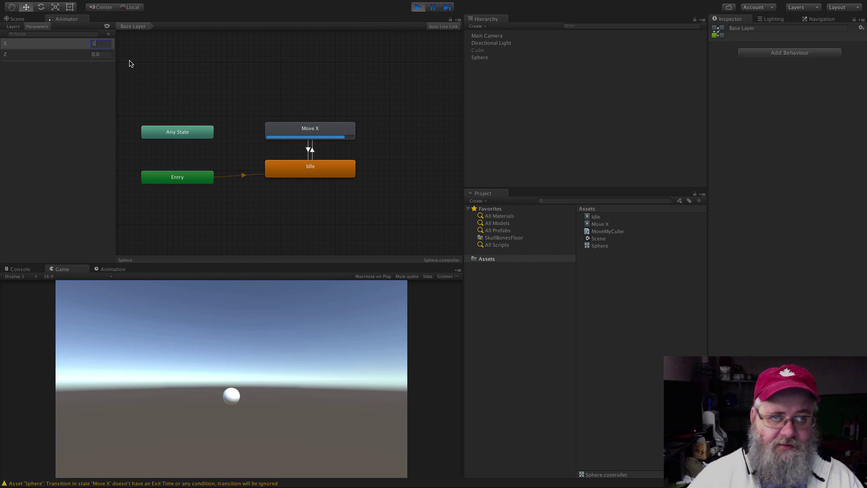
pyautogui.press('Return')
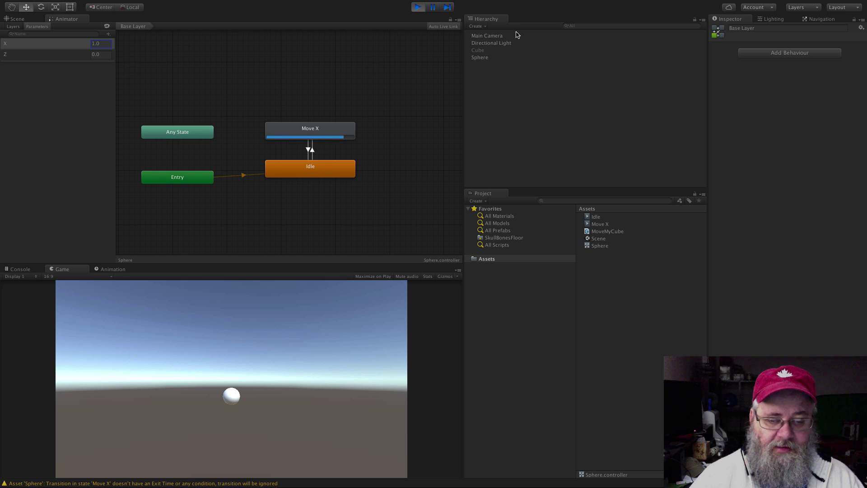
pyautogui.click(419, 7)
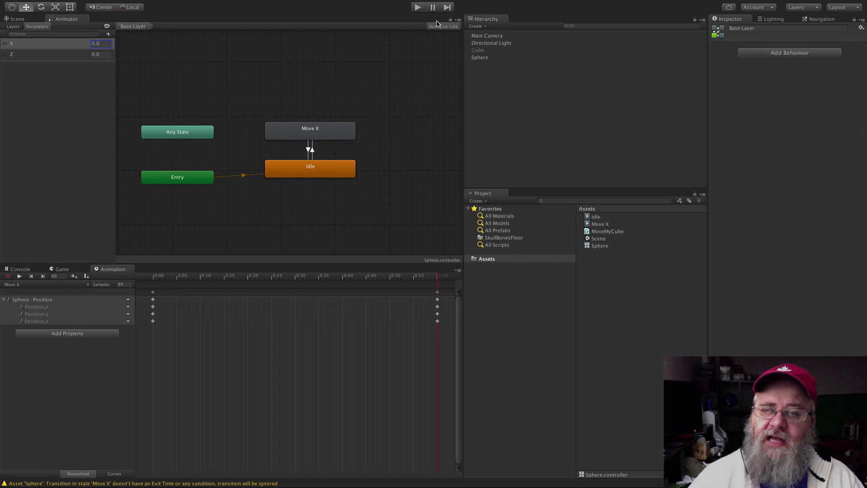
# Enable Apply Root Motion on the Sphere's Animator and play-test it with the X parameter at 1 and back at 0, ending with playback stopped
pyautogui.click(479, 57)
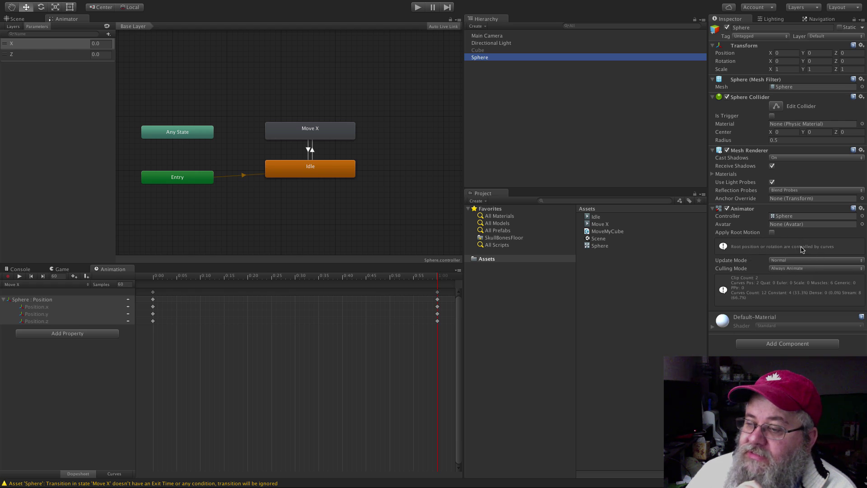
pyautogui.click(772, 233)
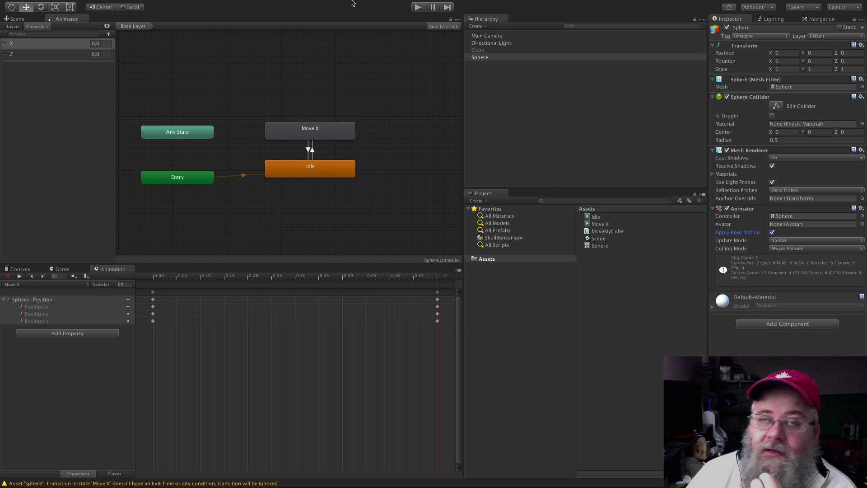
pyautogui.click(418, 7)
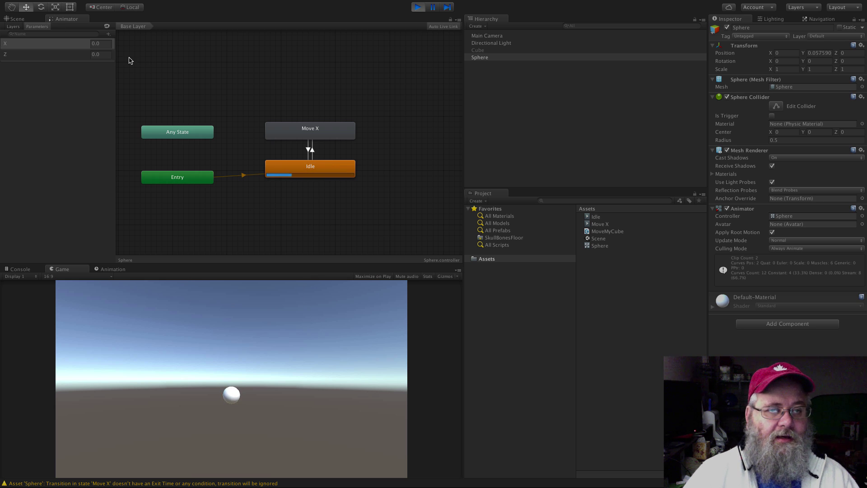
pyautogui.click(58, 45)
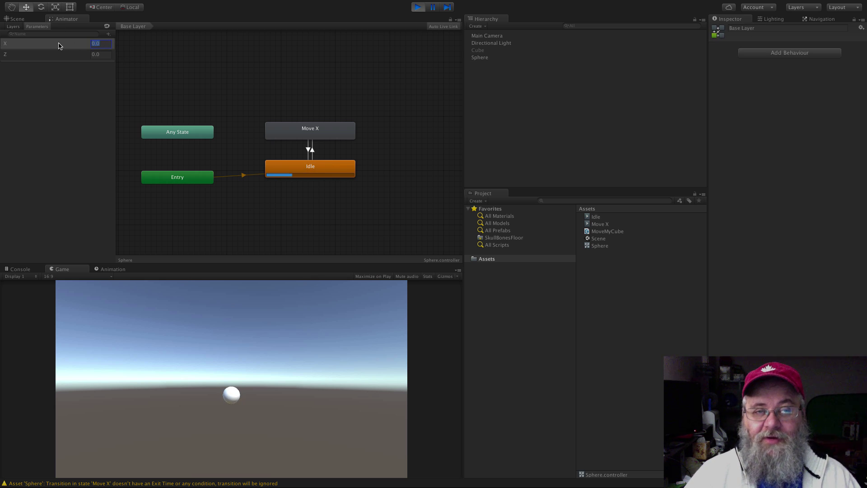
pyautogui.write('1')
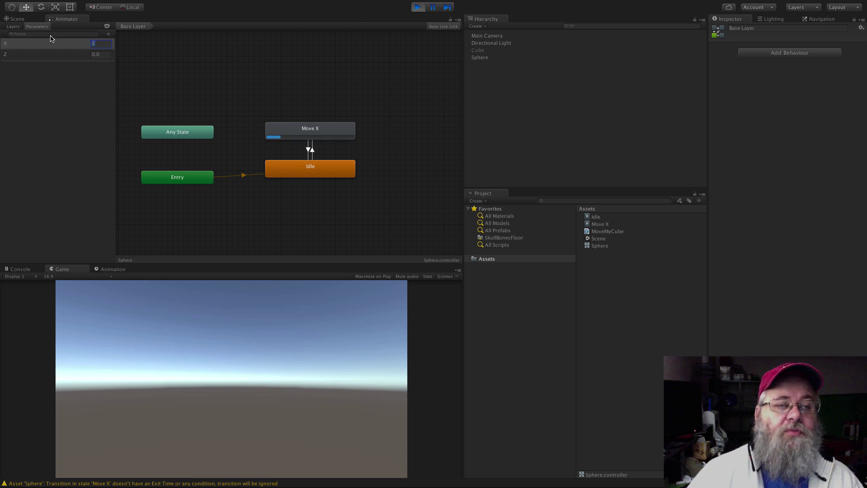
pyautogui.write('0')
pyautogui.press('Return')
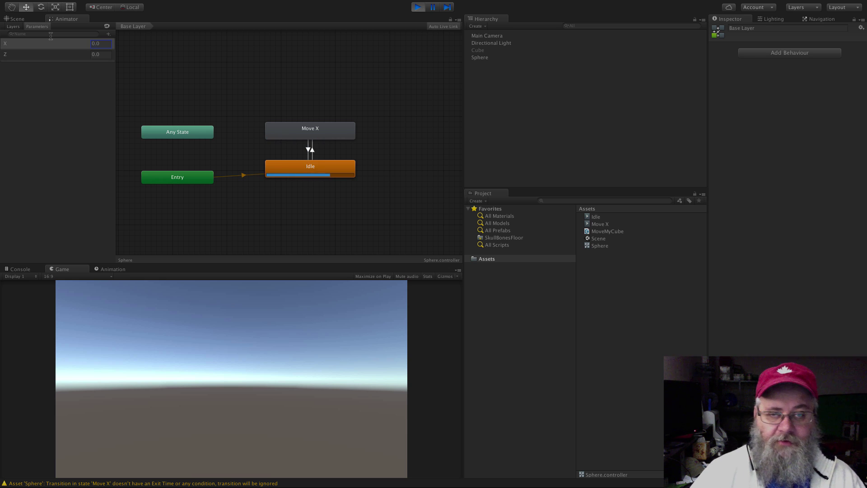
pyautogui.click(418, 7)
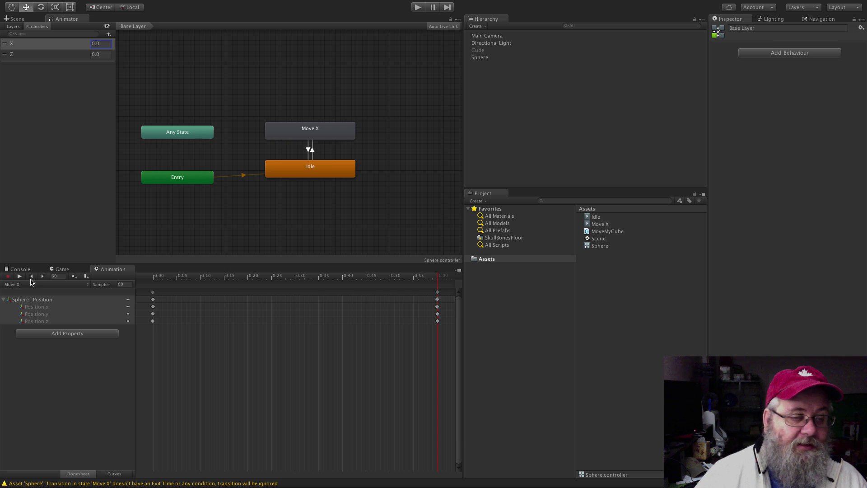
# Create a new animation clip for the Sphere and save it as Move Z in the Assets folder
pyautogui.click(498, 58)
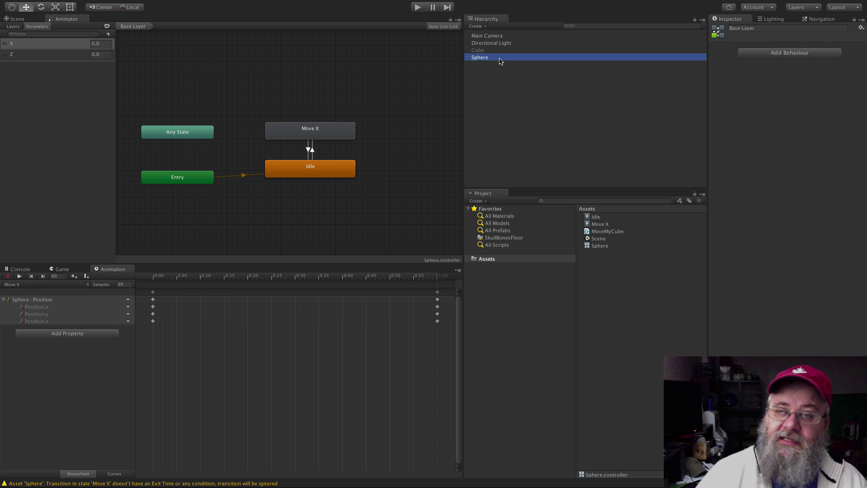
pyautogui.click(44, 284)
pyautogui.click(27, 297)
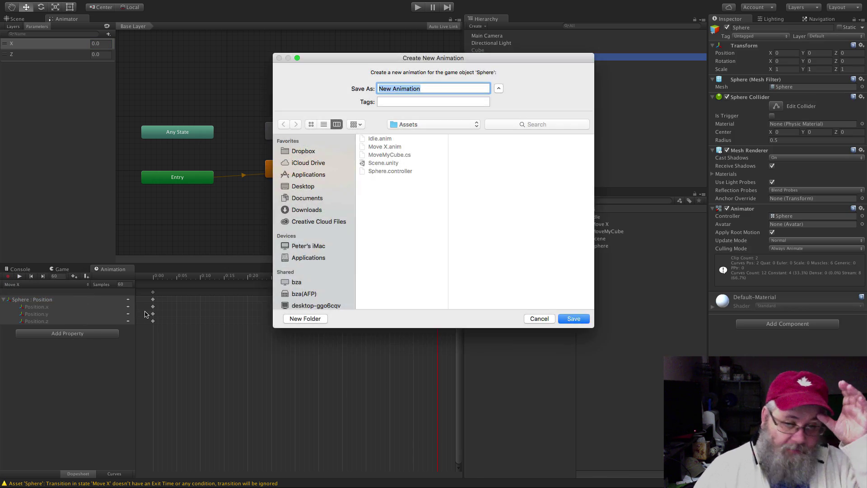
pyautogui.write('Mocw')
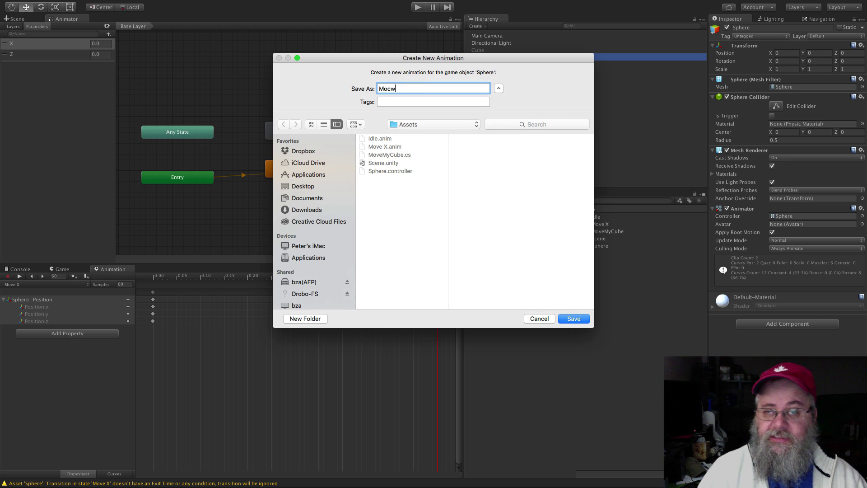
pyautogui.write('e Z')
pyautogui.press('Return')
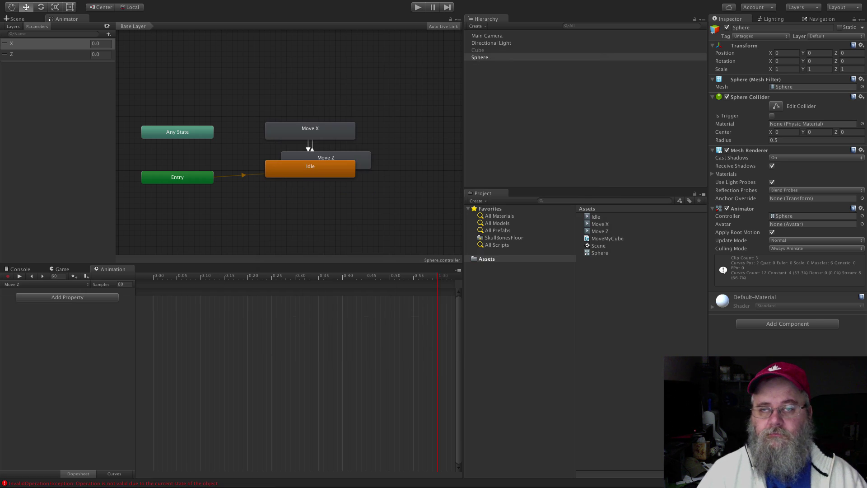
# Add the Sphere's Transform Position property to the Move Z clip
pyautogui.click(74, 298)
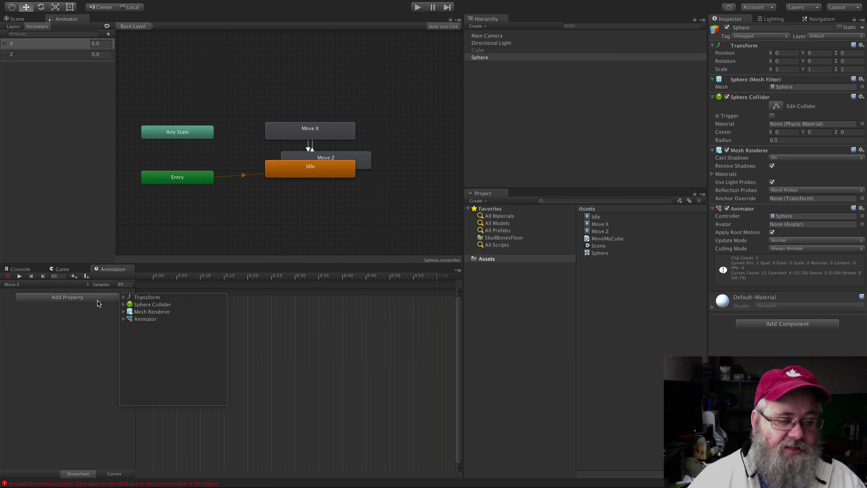
pyautogui.click(124, 298)
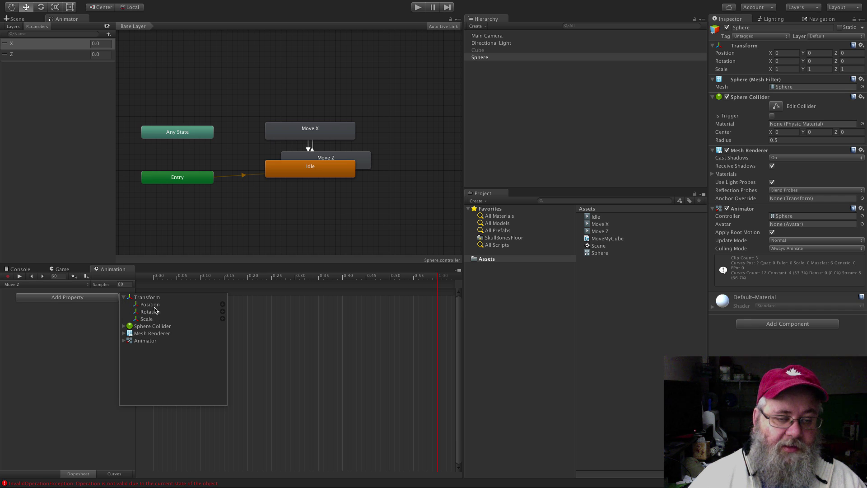
pyautogui.click(156, 306)
pyautogui.click(222, 305)
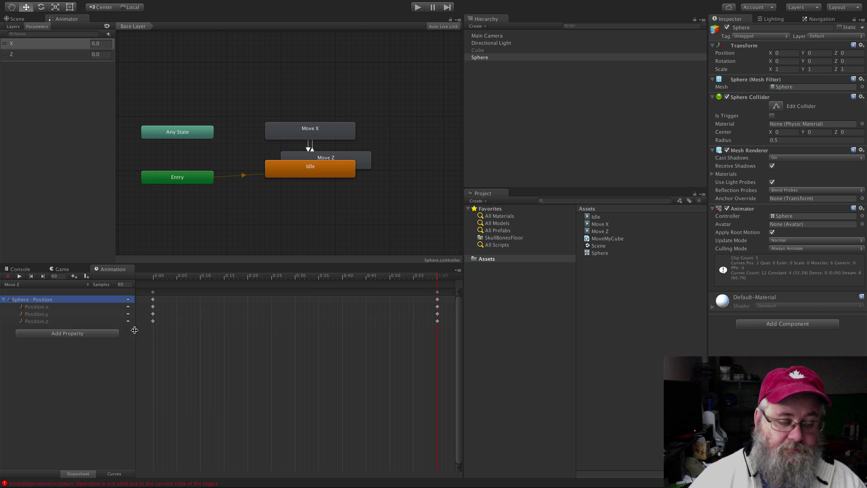
# Set the Sphere's Z position to 3 at the 1:00 keyframe of the Move Z clip, and end keyframe recording
pyautogui.click(41, 321)
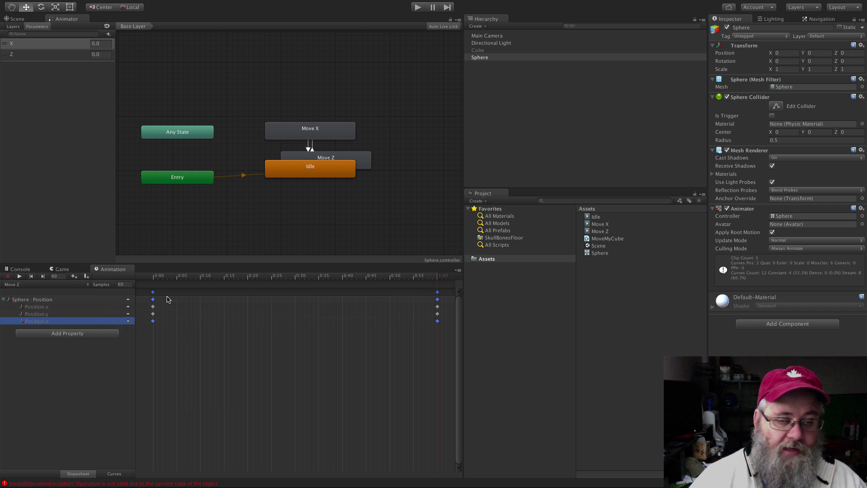
pyautogui.click(153, 296)
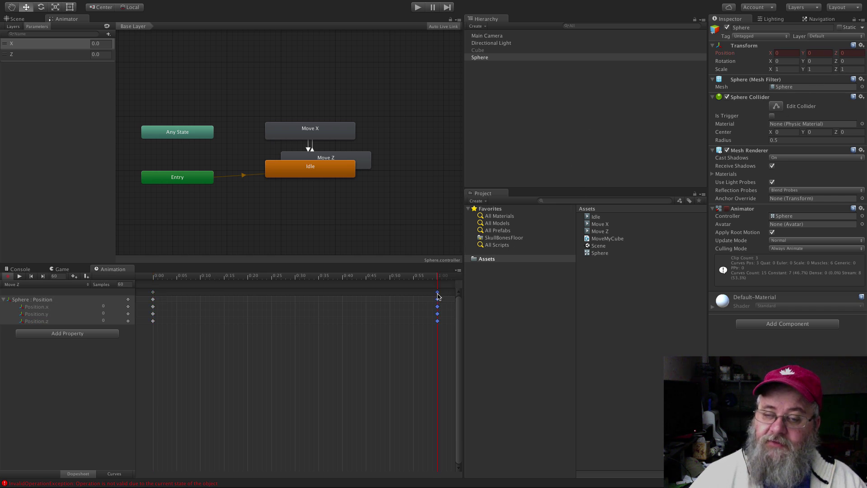
pyautogui.click(849, 54)
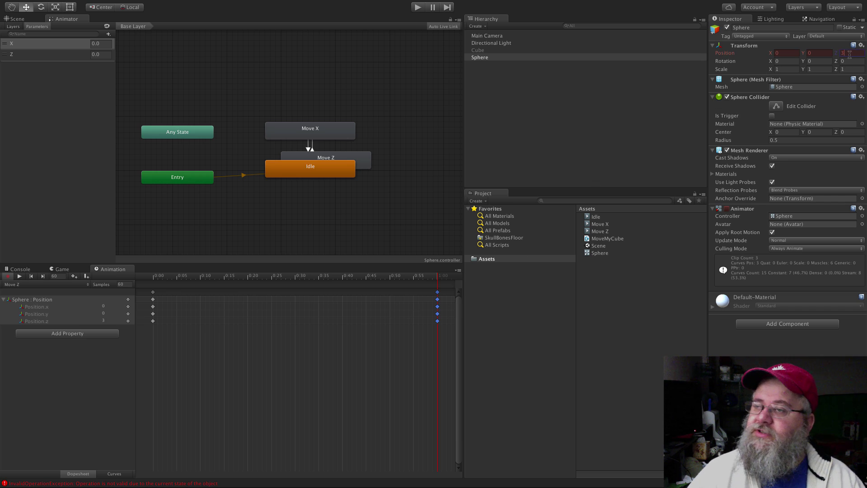
pyautogui.press('Return')
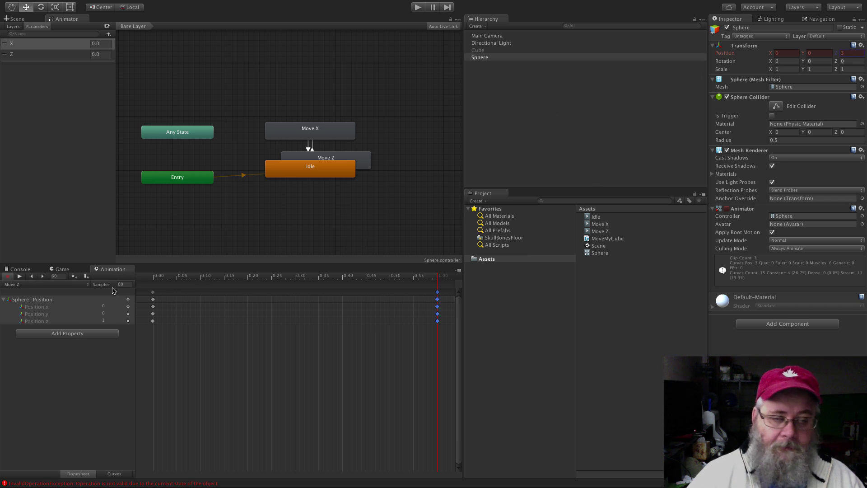
pyautogui.click(9, 277)
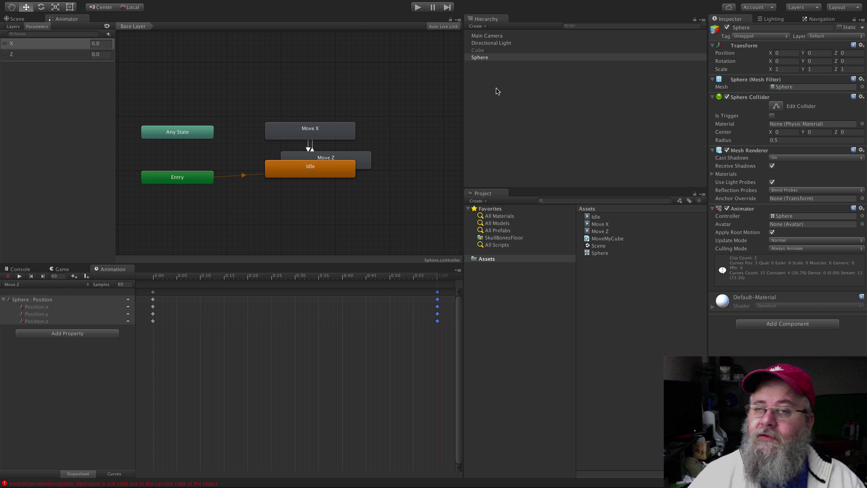
# Enable Loop Pose on the Move Z clip and generate its root motion curves
pyautogui.click(600, 239)
pyautogui.click(601, 231)
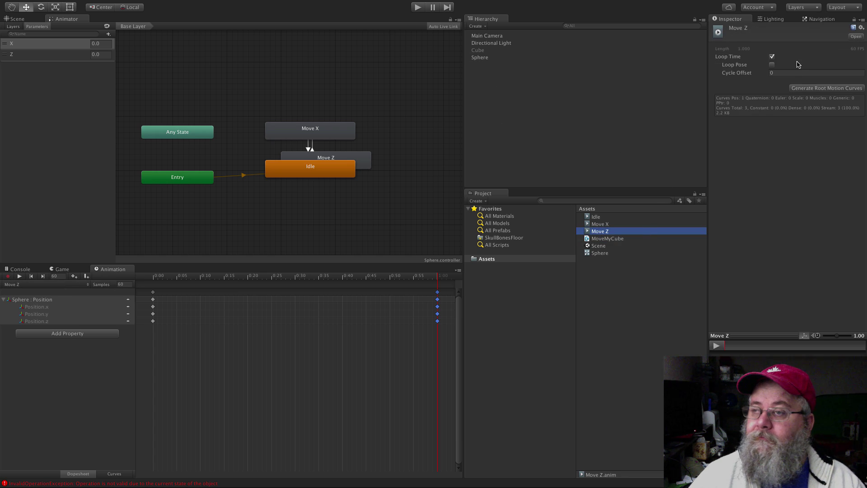
pyautogui.click(772, 65)
pyautogui.click(810, 88)
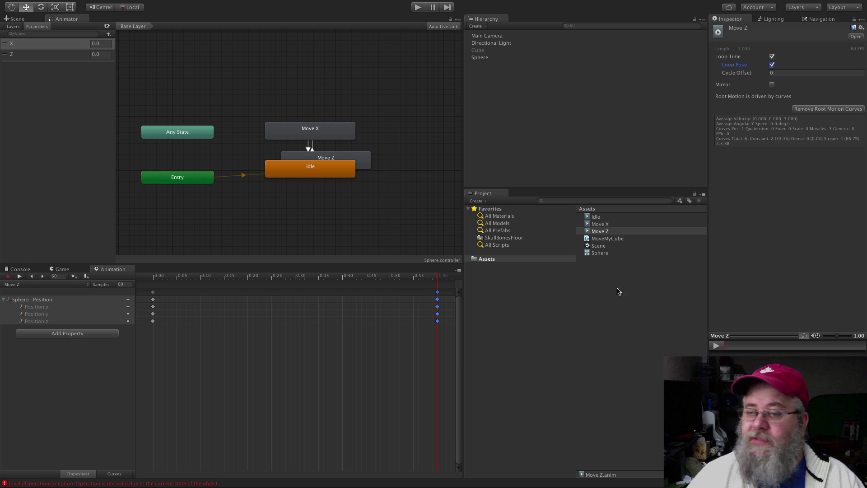
# Place the Move Z state beside Idle in the Animator graph so that the two no longer overlap
pyautogui.moveTo(366, 155); pyautogui.dragTo(446, 165)
pyautogui.press('f')
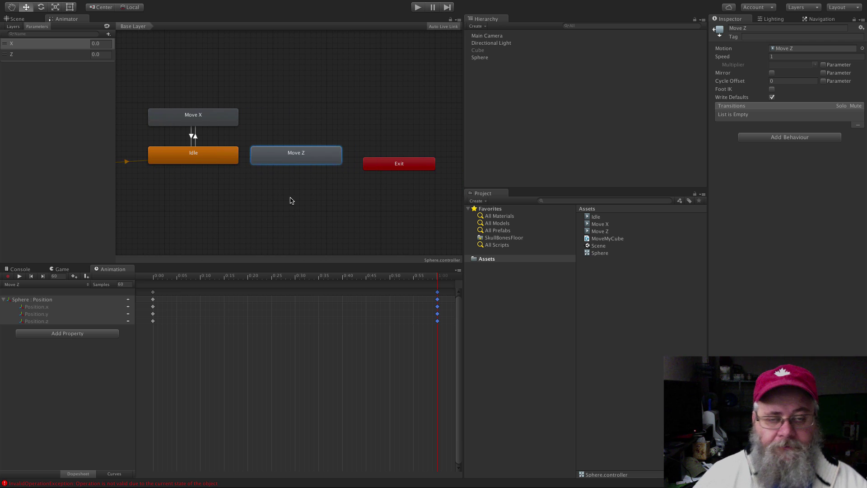
pyautogui.press('a')
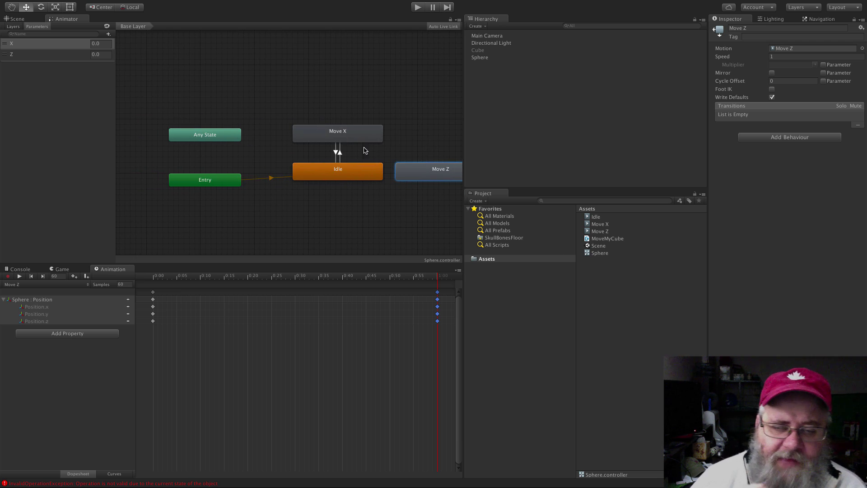
# Create a Blend Tree state below Idle in the Base Layer and set it as the layer default state
pyautogui.rightClick(322, 198)
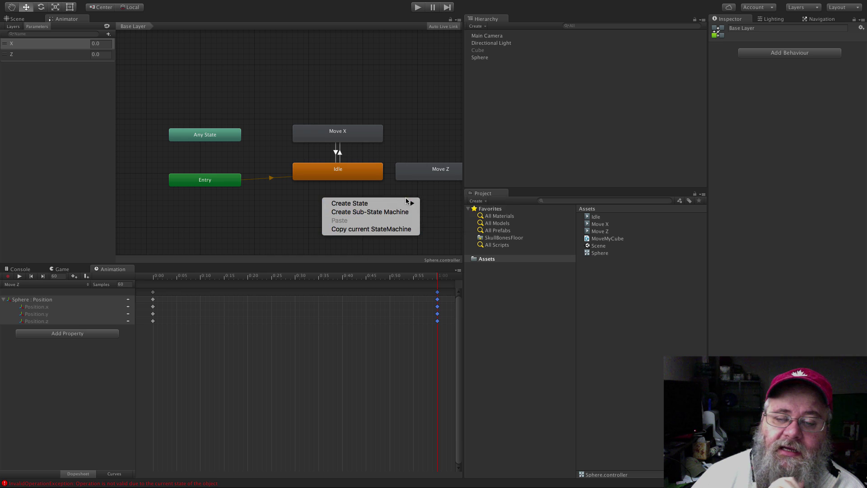
pyautogui.moveTo(406, 203)
pyautogui.click(447, 224)
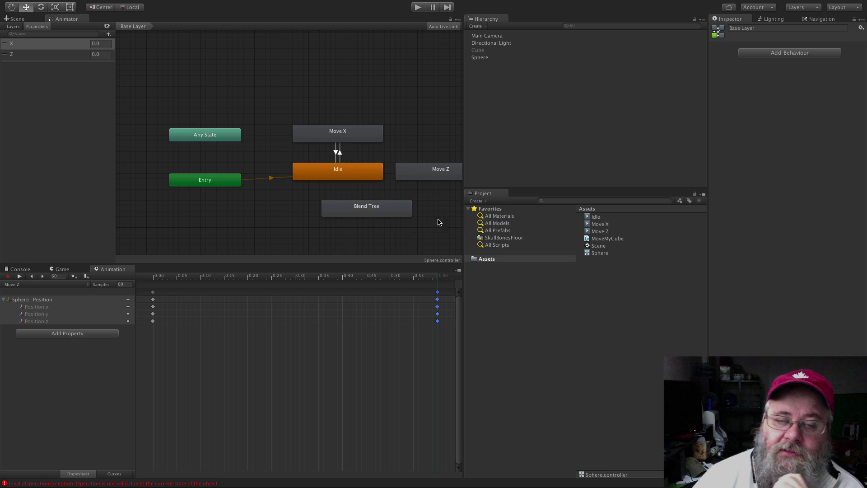
pyautogui.click(395, 216)
pyautogui.click(353, 178)
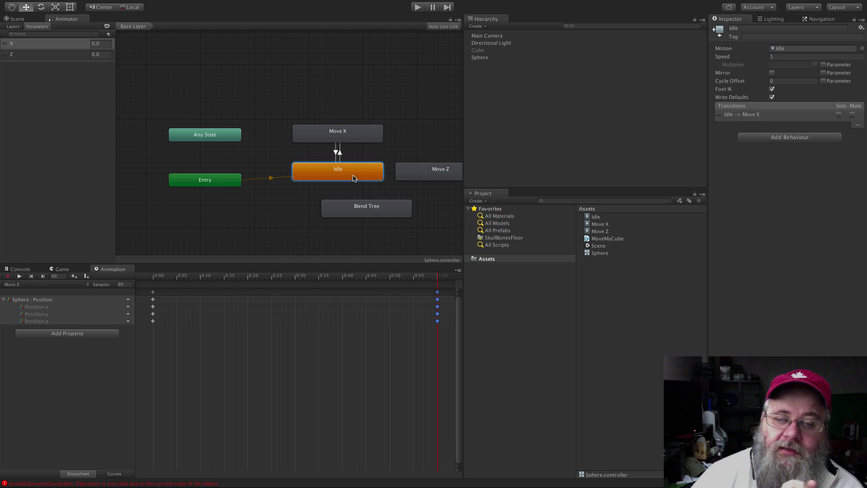
pyautogui.click(365, 201)
pyautogui.rightClick(374, 206)
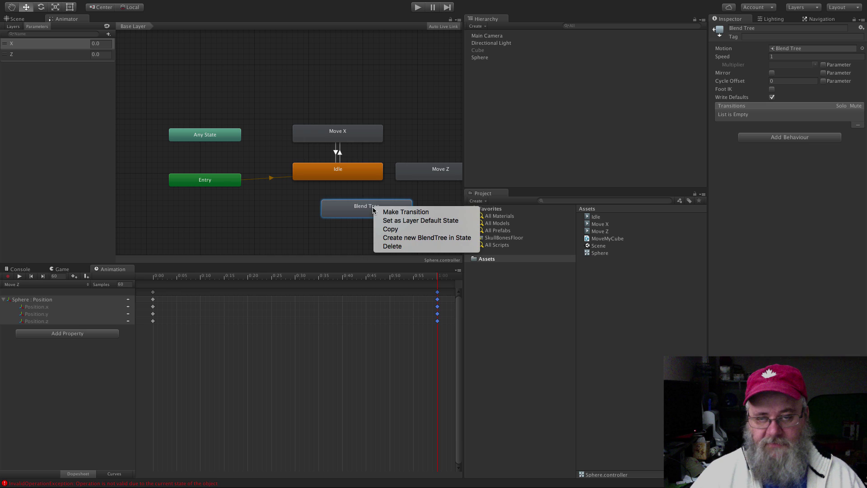
pyautogui.click(400, 221)
pyautogui.click(350, 178)
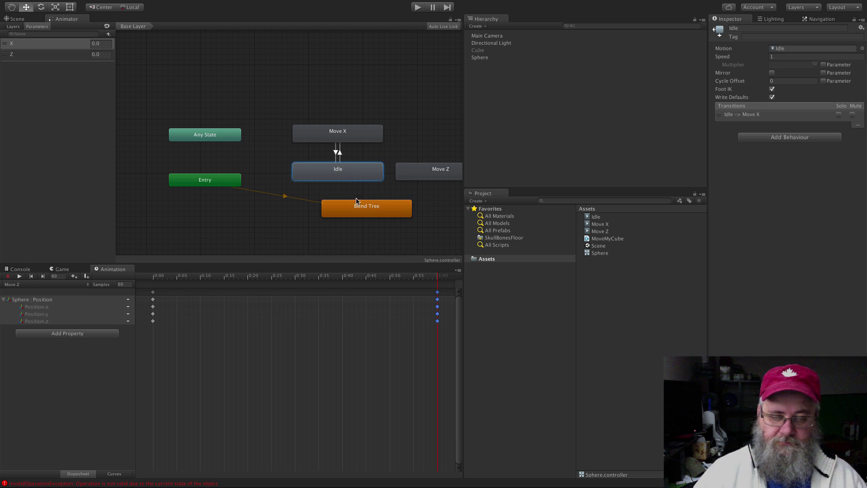
# Open the Blend Tree state's graph and set its blend type to 2D Simple Directional
pyautogui.doubleClick(366, 208)
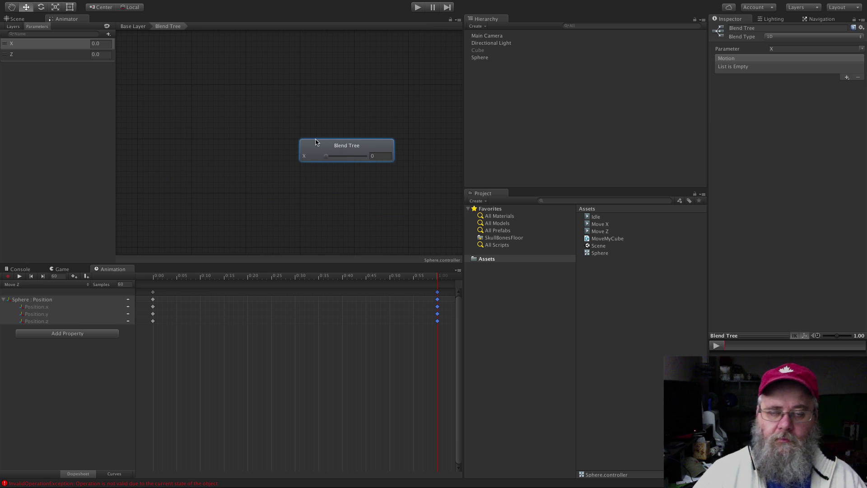
pyautogui.moveTo(350, 130); pyautogui.dragTo(280, 131, button='middle')
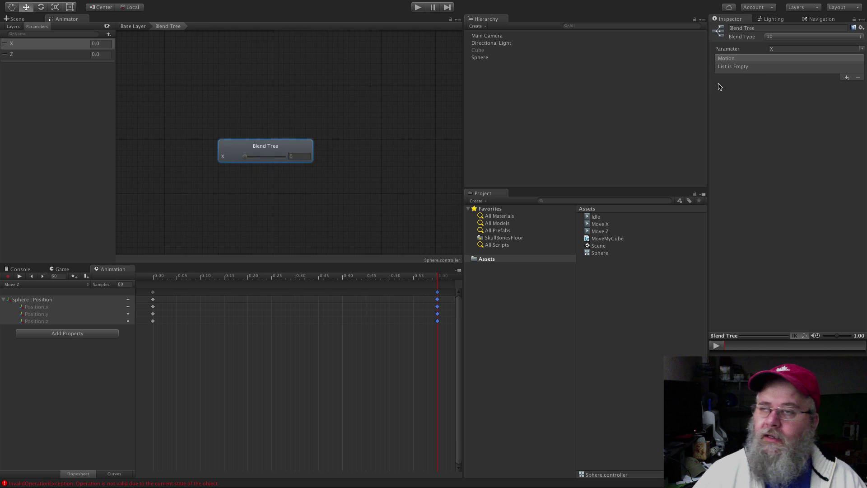
pyautogui.click(818, 37)
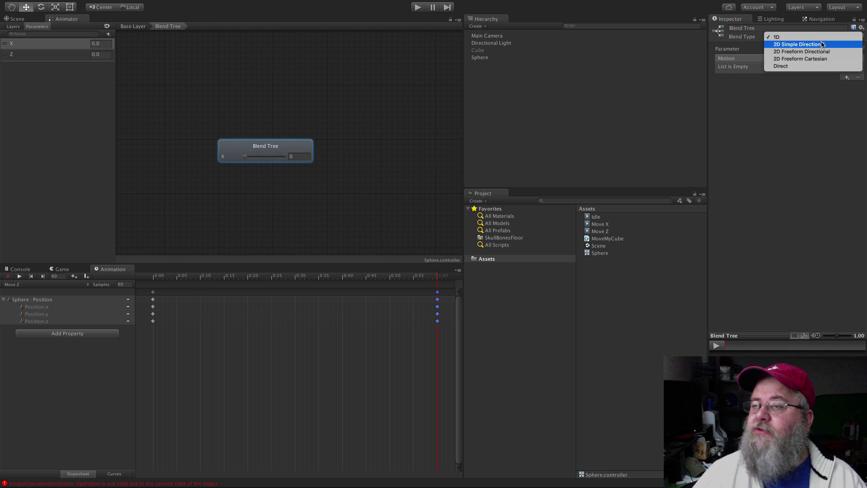
pyautogui.click(813, 44)
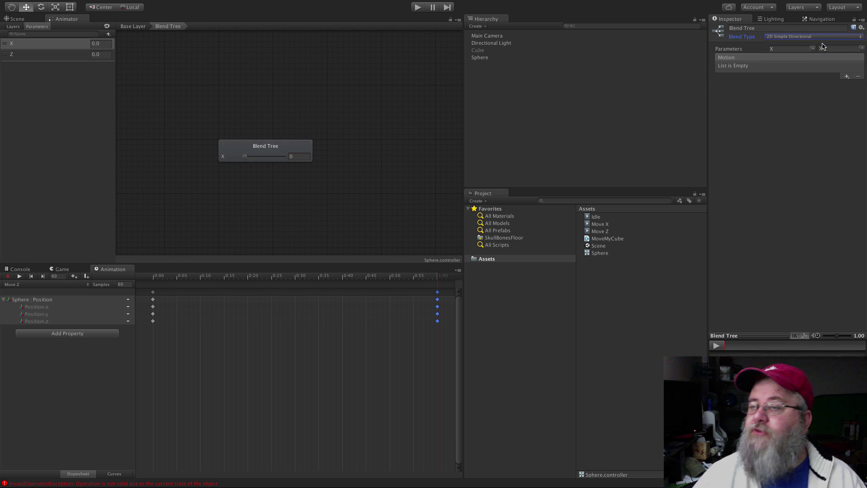
# Add five motion fields to the Blend Tree and assign the Idle clip to the second one
pyautogui.click(847, 77)
pyautogui.click(835, 84)
pyautogui.rightClick(266, 154)
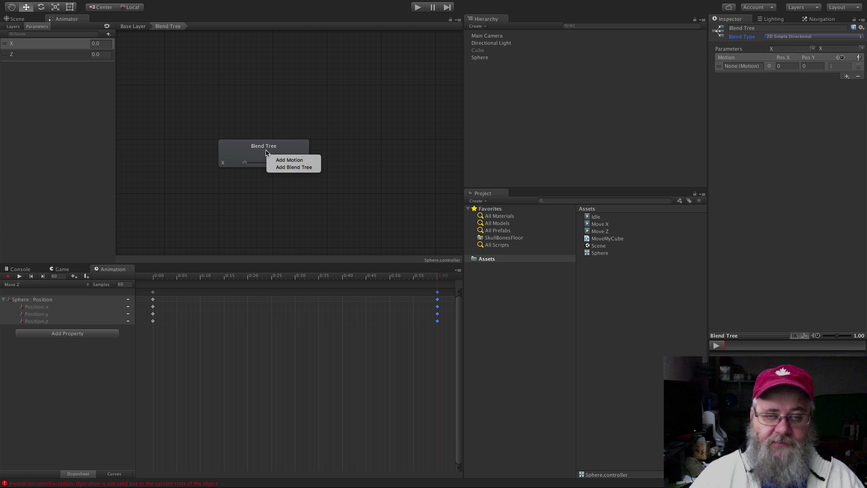
pyautogui.click(273, 158)
pyautogui.rightClick(272, 157)
pyautogui.click(279, 163)
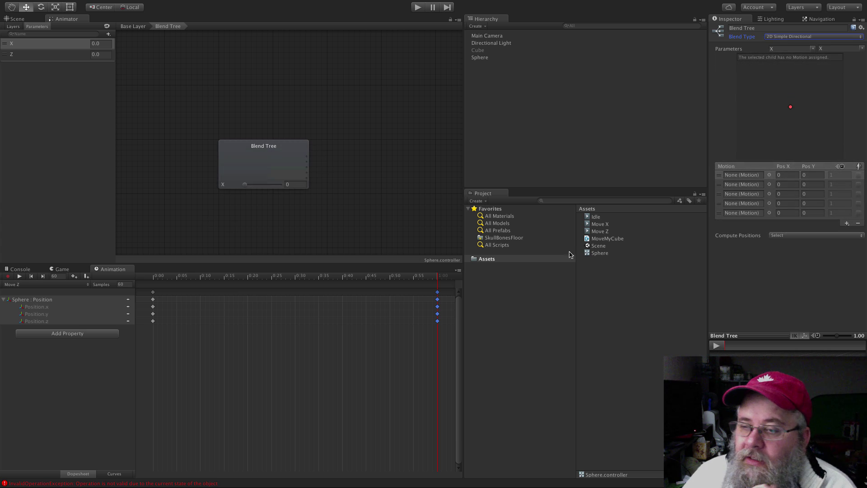
pyautogui.moveTo(597, 218); pyautogui.dragTo(741, 186)
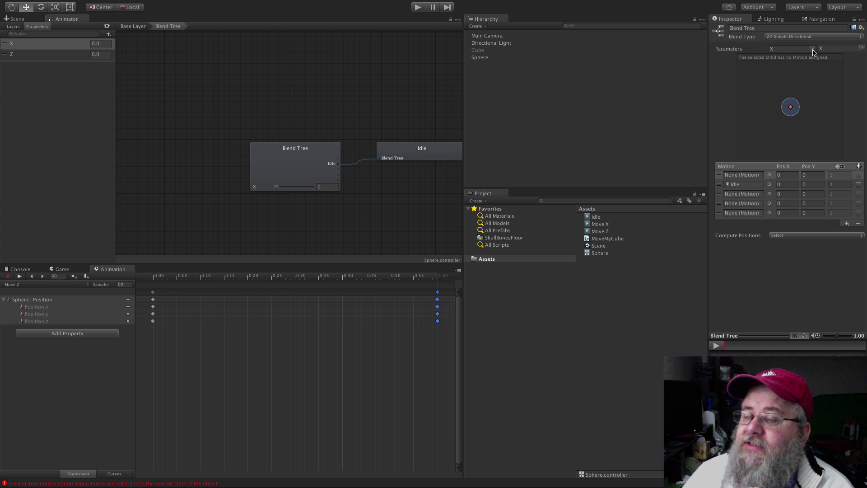
# Set the blend tree's second parameter to Z and assign the Move X clip to the first and third motions
pyautogui.click(861, 49)
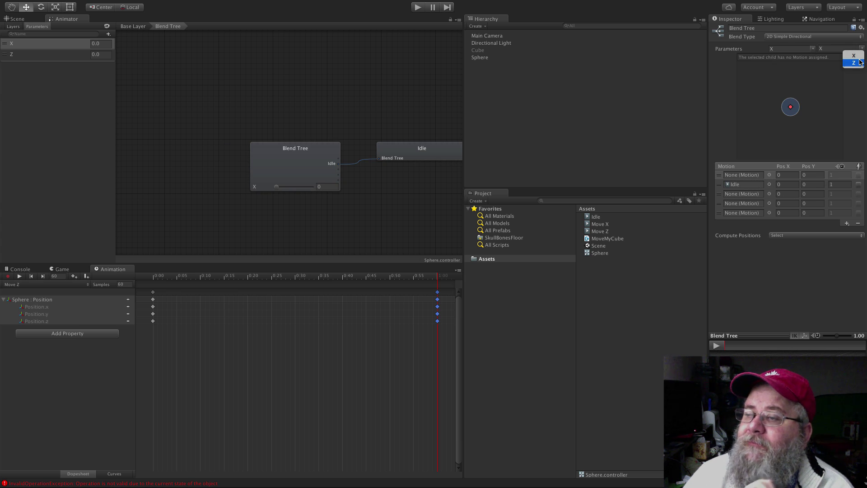
pyautogui.click(855, 62)
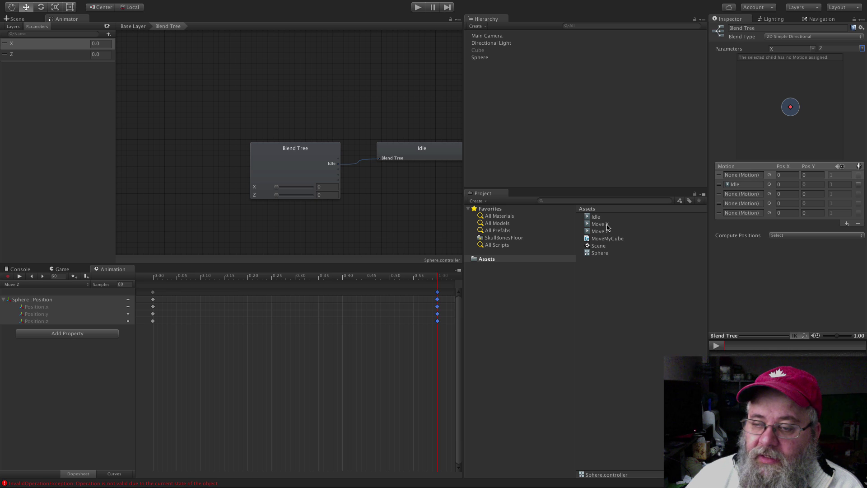
pyautogui.moveTo(607, 227); pyautogui.dragTo(743, 175)
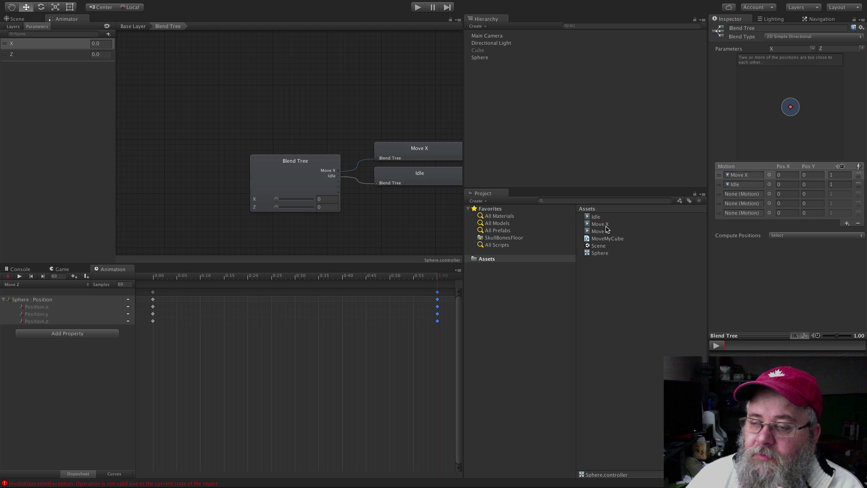
pyautogui.moveTo(606, 227); pyautogui.dragTo(733, 198)
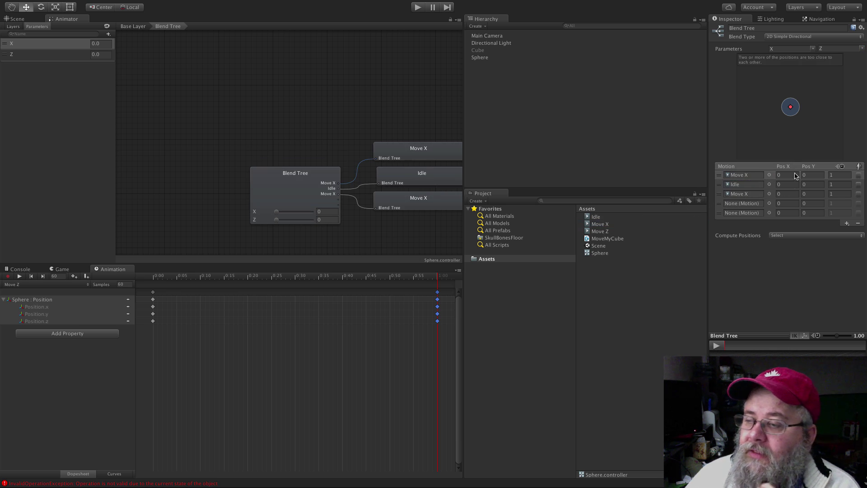
# Set Pos X to 1 for the third motion and -1 for the first, giving the first a speed of -1
pyautogui.click(790, 194)
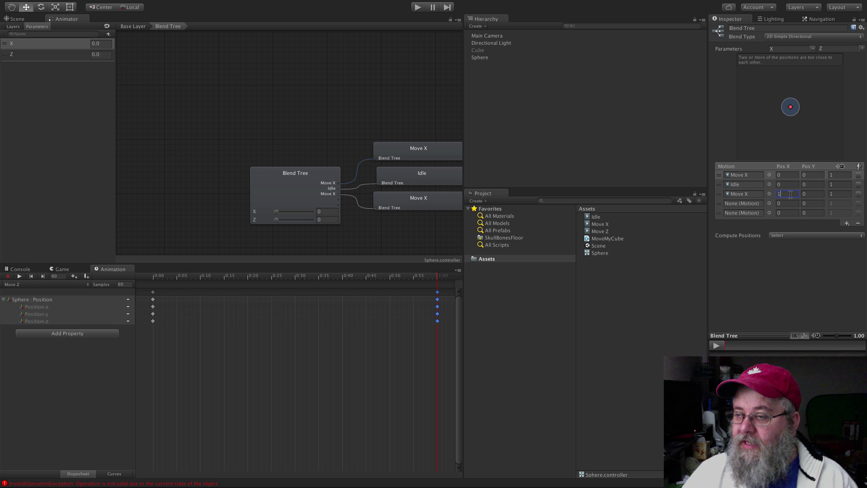
pyautogui.press('Tab')
pyautogui.click(788, 175)
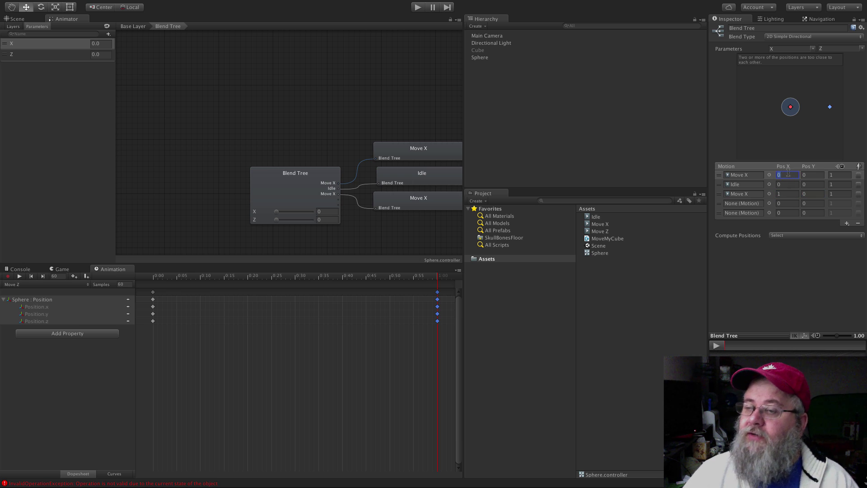
pyautogui.press('Tab')
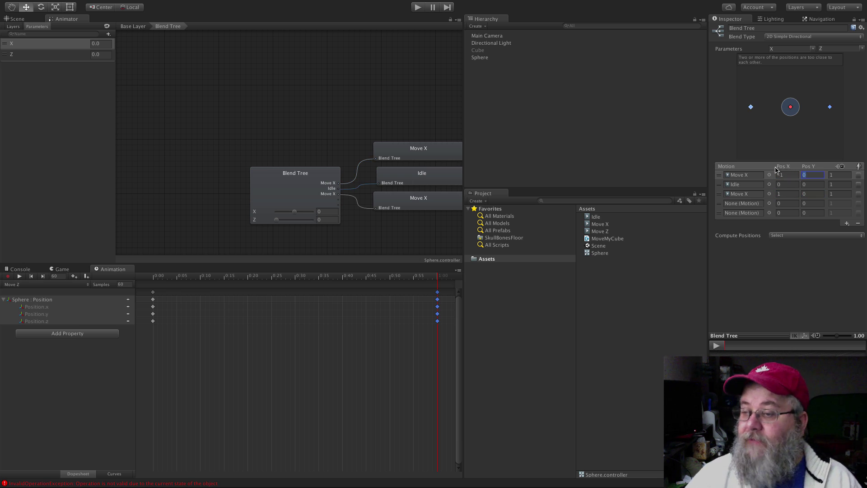
pyautogui.click(841, 176)
pyautogui.write('-1')
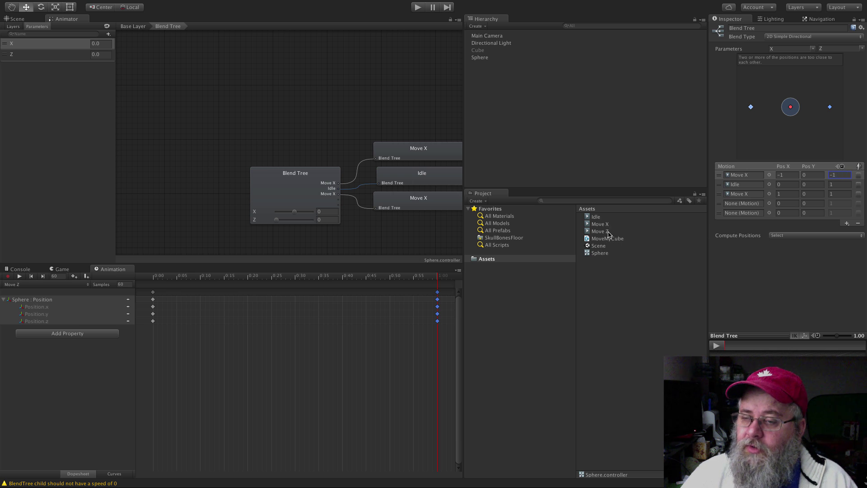
# Assign Move Z to the last two motions, with Pos Y -1 and speed -1 on the fourth and Pos Y 1 on the fifth
pyautogui.moveTo(607, 234); pyautogui.dragTo(740, 203)
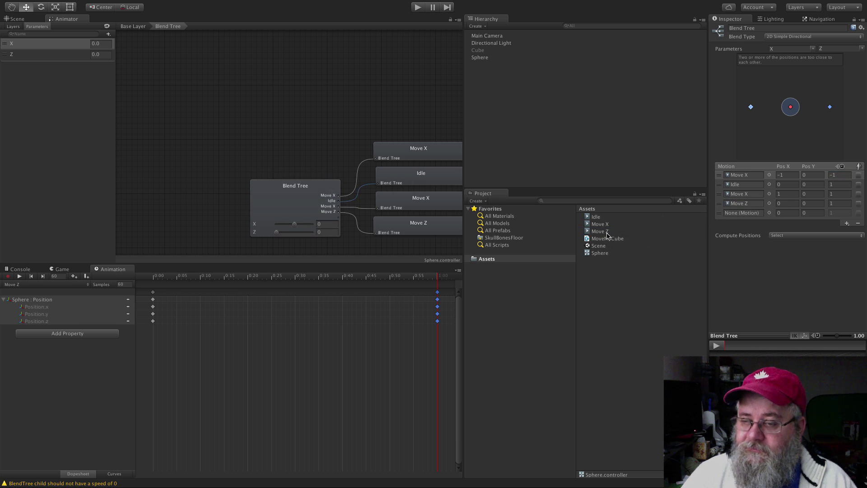
pyautogui.moveTo(607, 234); pyautogui.dragTo(745, 212)
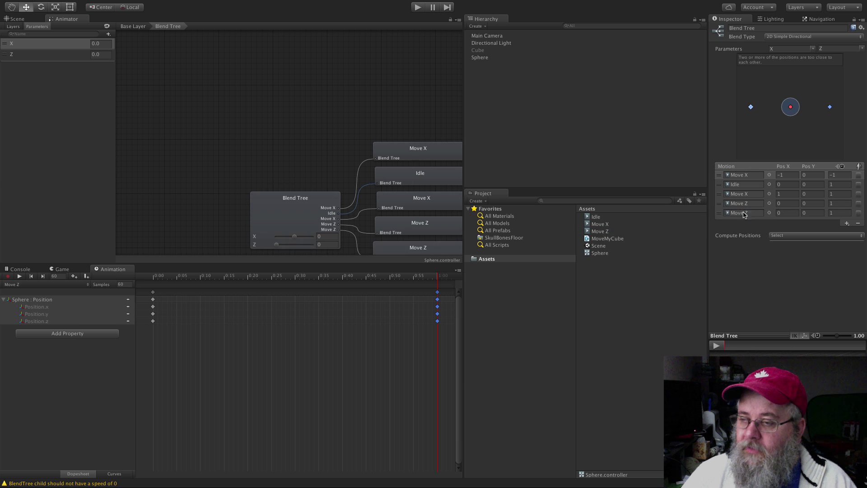
pyautogui.click(812, 212)
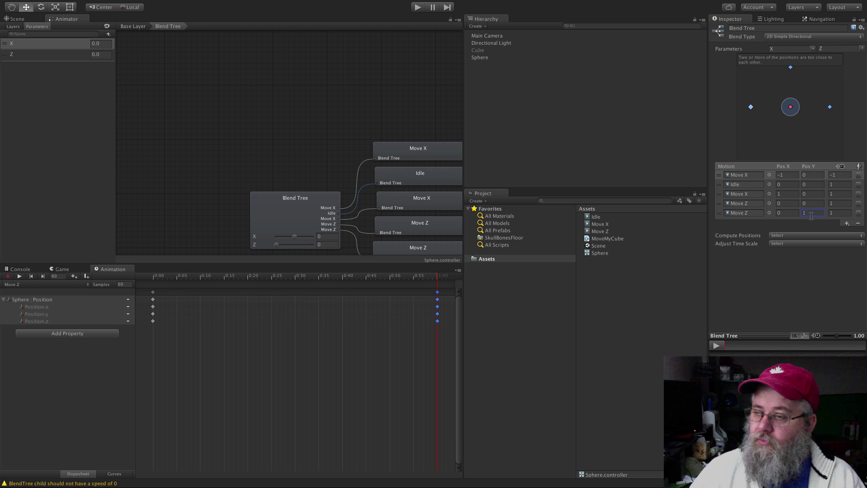
pyautogui.click(813, 204)
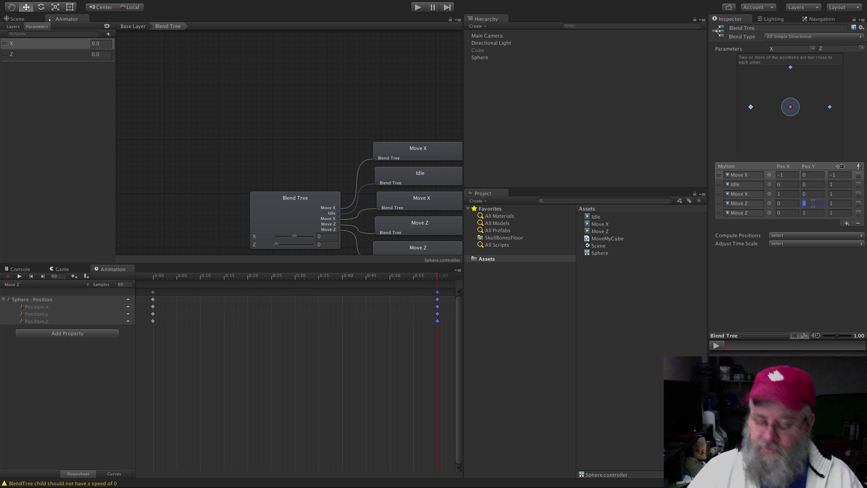
pyautogui.write('-1')
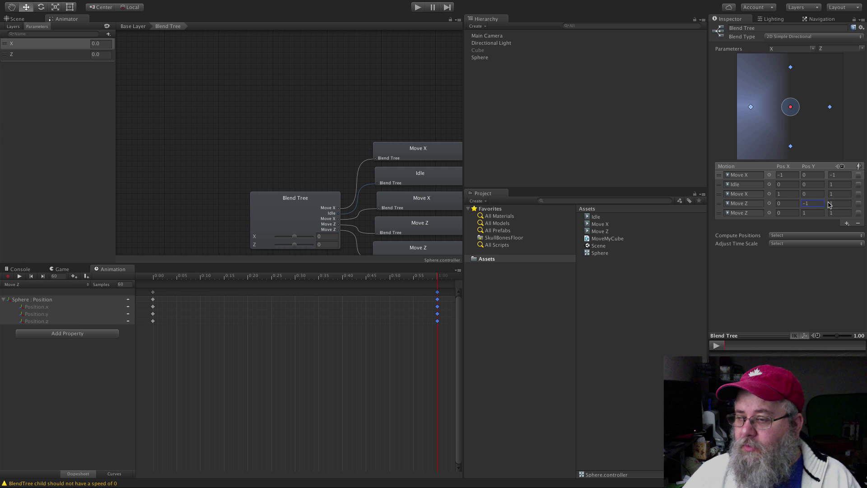
pyautogui.click(843, 204)
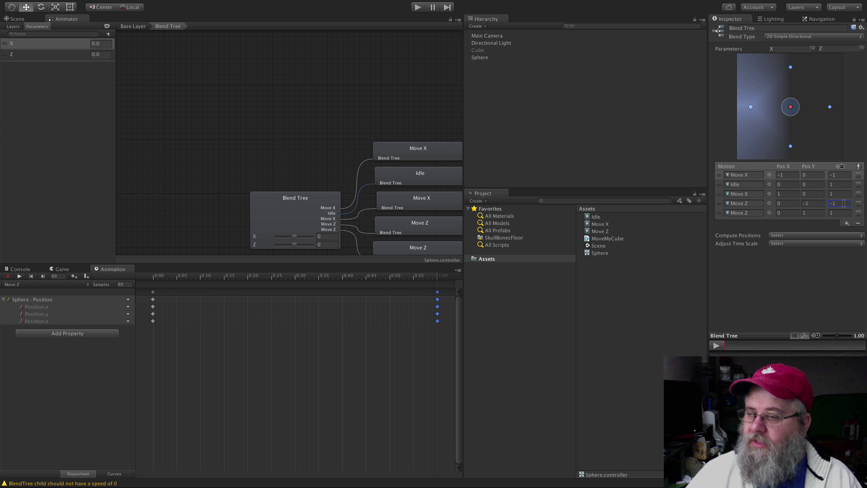
pyautogui.click(808, 297)
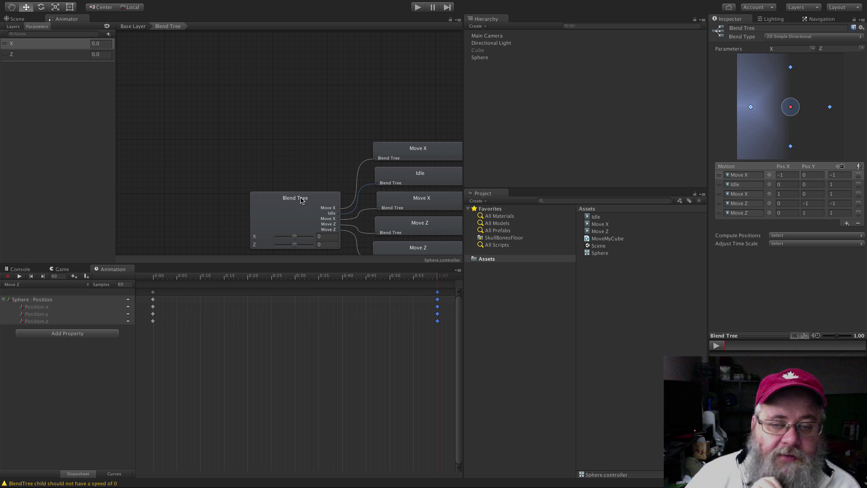
# Test the Sphere's blend tree in play mode with X at about 0.61 and Z at about -0.71, and stop playback
pyautogui.moveTo(291, 201); pyautogui.dragTo(235, 145, button='middle')
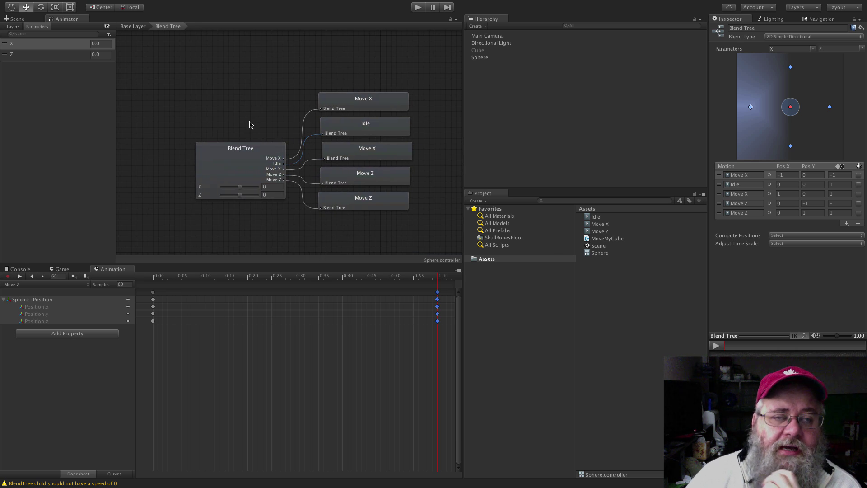
pyautogui.click(418, 8)
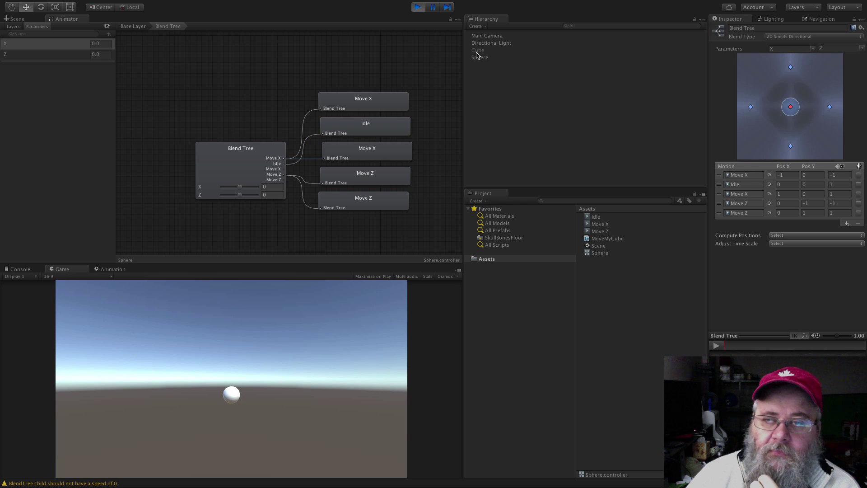
pyautogui.click(490, 58)
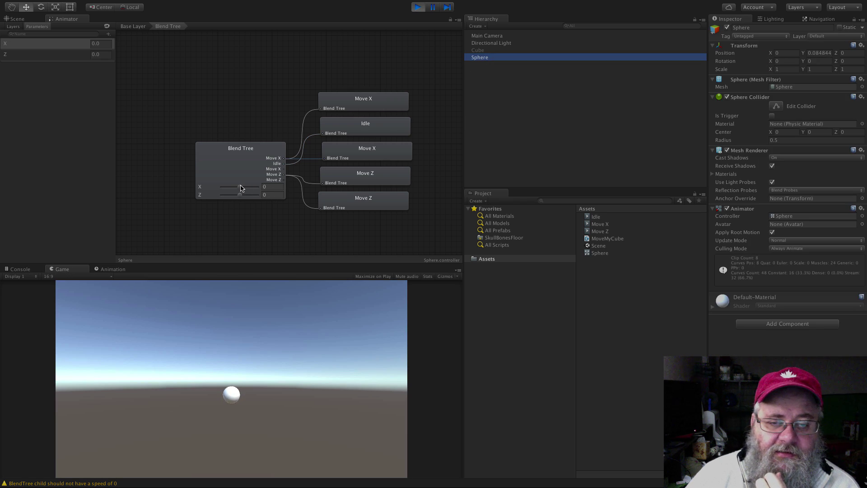
pyautogui.moveTo(239, 187)
pyautogui.mouseDown()
pyautogui.moveTo(249, 187)
pyautogui.moveTo(227, 188)
pyautogui.moveTo(257, 194)
pyautogui.moveTo(222, 198)
pyautogui.moveTo(267, 197)
pyautogui.moveTo(226, 196)
pyautogui.mouseUp()
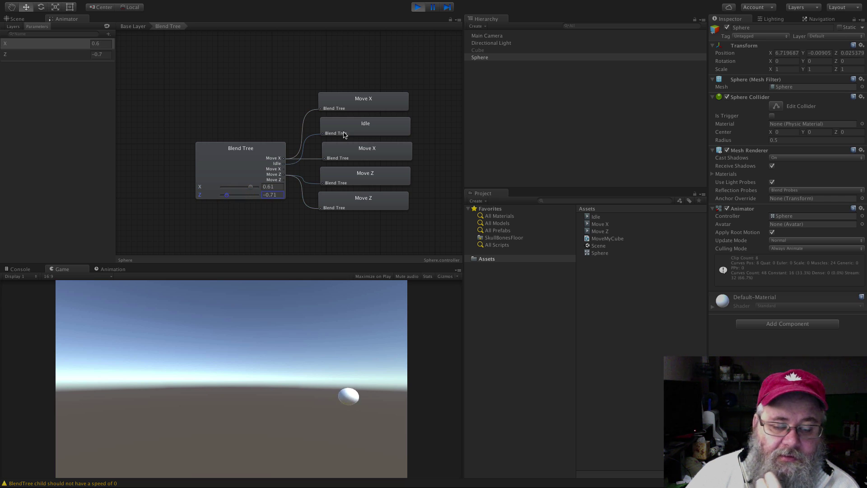
pyautogui.click(418, 8)
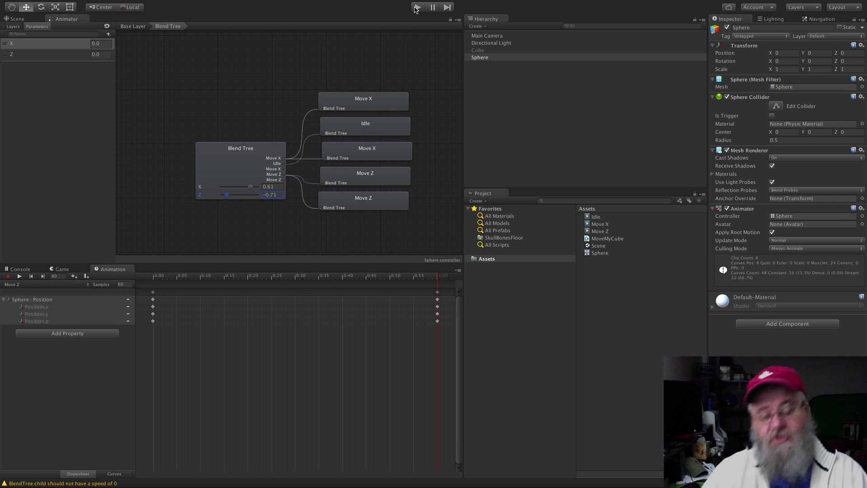
# Create a C# script named MoveSphere in the Assets folder and open it in MonoDevelop
pyautogui.rightClick(603, 324)
pyautogui.moveTo(644, 300)
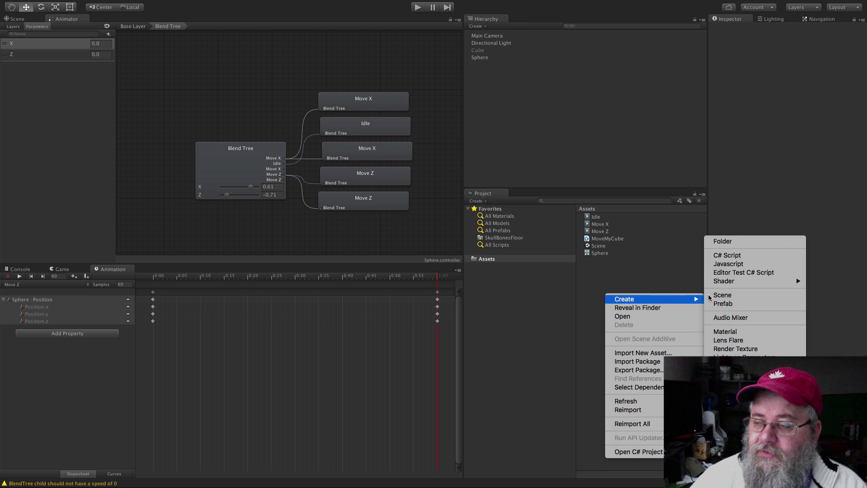
pyautogui.click(740, 256)
pyautogui.write('MoveSphere')
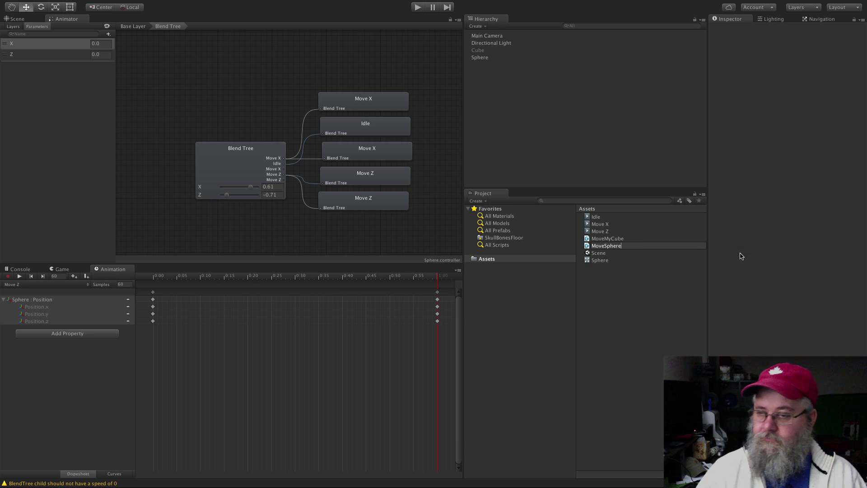
pyautogui.press('Return')
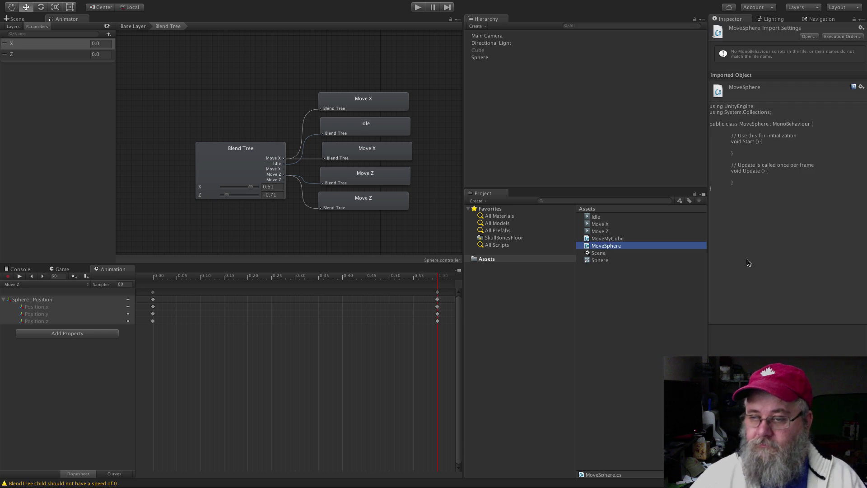
pyautogui.doubleClick(624, 248)
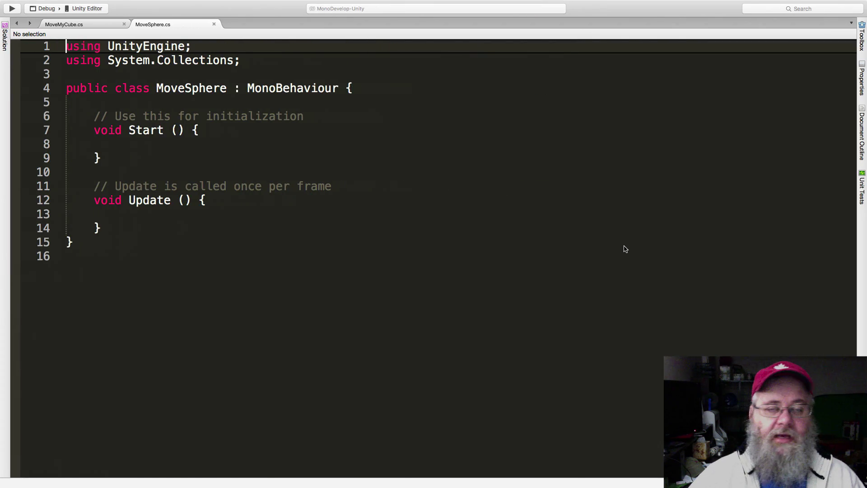
# Delete the template Start and Update methods with their comments, leaving the MoveSphere class body empty
pyautogui.click(206, 104)
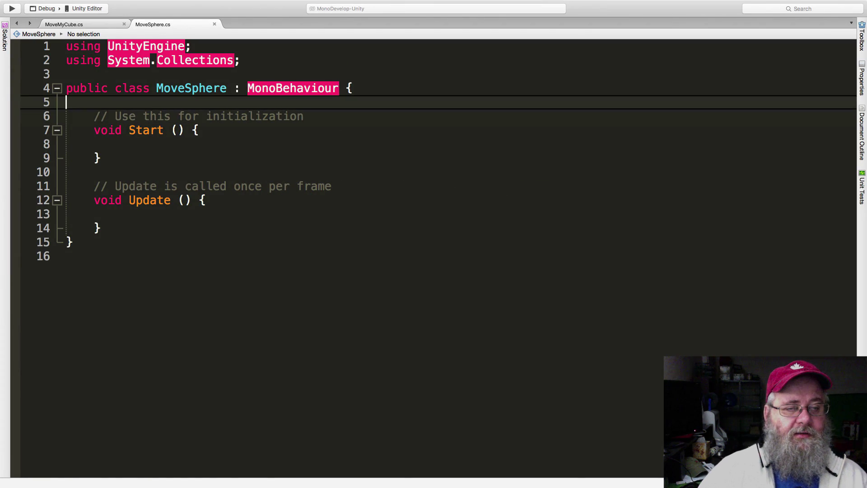
pyautogui.hotkey('shift', 'Down')
pyautogui.hotkey('shift', 'Down')
pyautogui.hotkey('shift', 'Down')
pyautogui.hotkey('shift', 'Down')
pyautogui.hotkey('shift', 'Down')
pyautogui.hotkey('shift', 'Down')
pyautogui.hotkey('shift', 'Down')
pyautogui.hotkey('shift', 'Down')
pyautogui.hotkey('shift', 'Down')
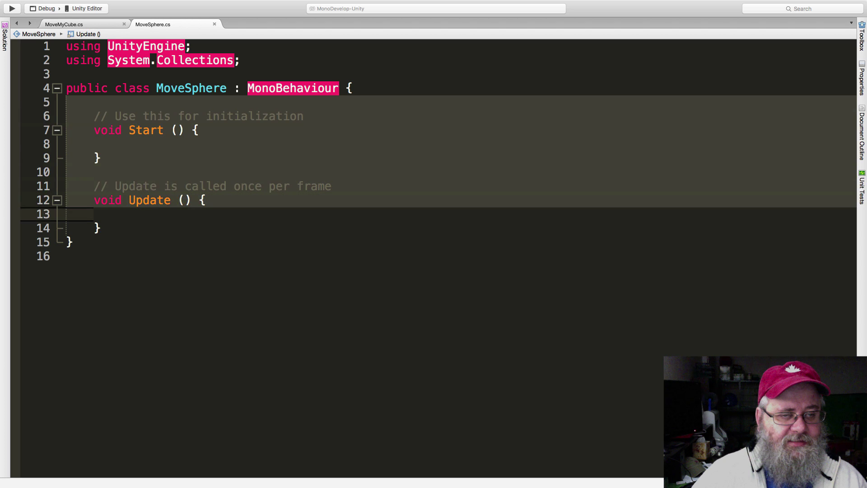
pyautogui.press('BackSpace')
pyautogui.hotkey('shift', 'Down')
pyautogui.press('BackSpace')
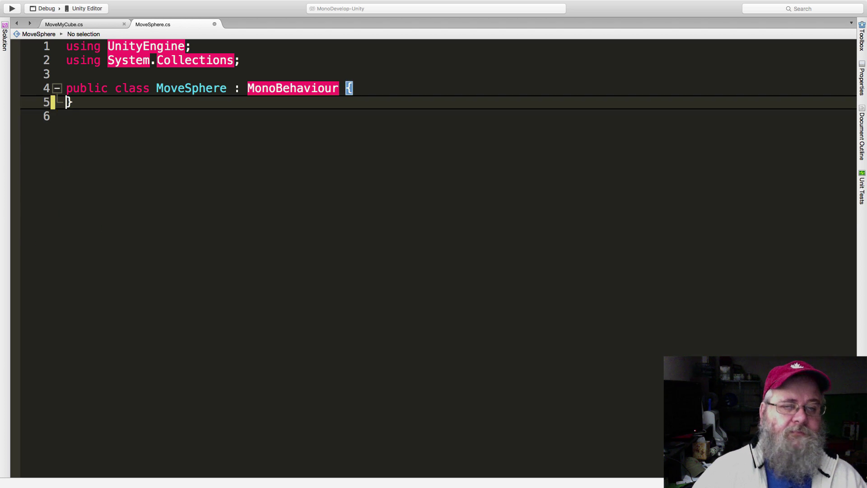
# Declare an Animator field named anim in the MoveSphere class
pyautogui.press('Left')
pyautogui.press('Return')
pyautogui.hotkey('ctrl', 'space')
pyautogui.write('Anim')
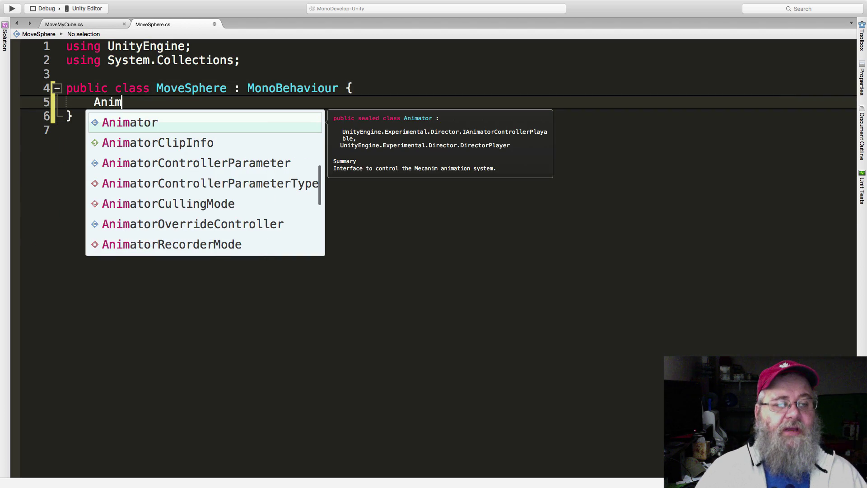
pyautogui.press('Return')
pyautogui.write('anim')
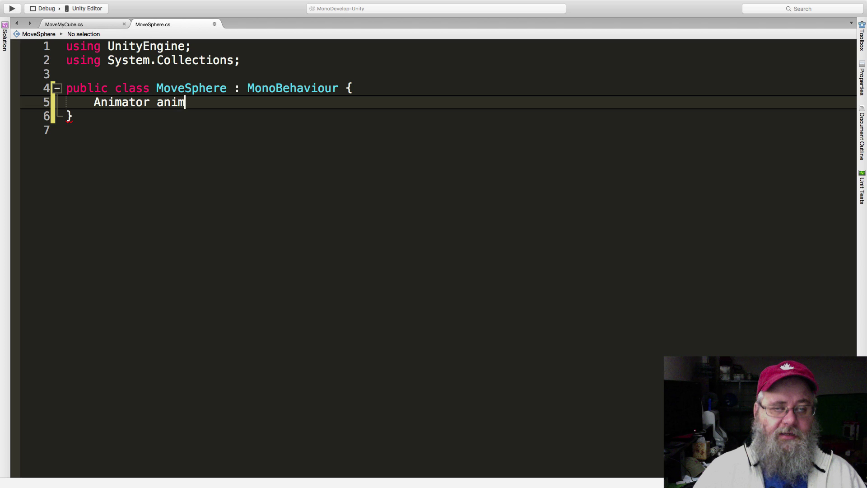
pyautogui.write(';')
# Add an empty void Awake() method with braces a few lines below the anim field
pyautogui.press('Return')
pyautogui.press('Return')
pyautogui.press('Return')
pyautogui.press('Return')
pyautogui.write('voi')
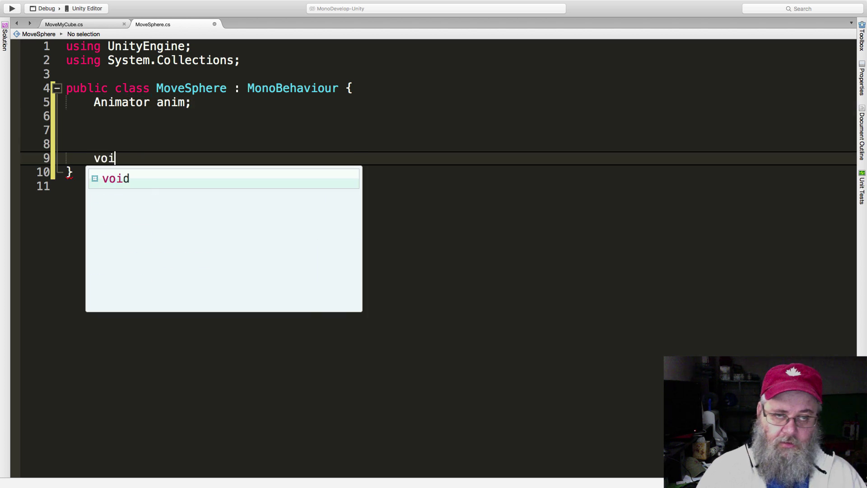
pyautogui.write('d Awaker')
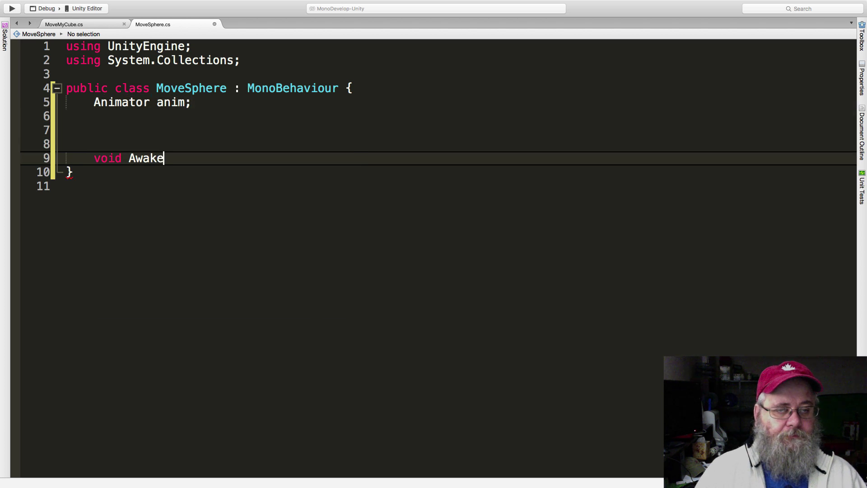
pyautogui.press('BackSpace')
pyautogui.write('()')
pyautogui.press('Return')
pyautogui.write('{')
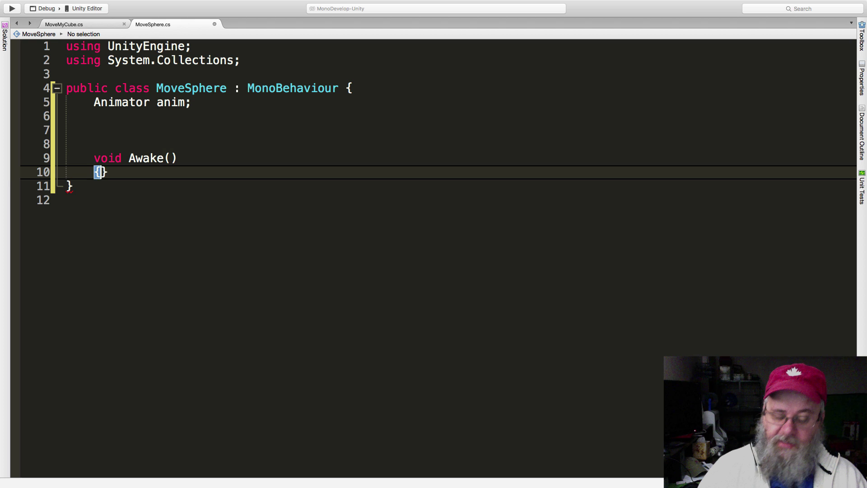
pyautogui.press('Return')
pyautogui.write('}')
pyautogui.press('BackSpace')
pyautogui.press('BackSpace')
pyautogui.press('BackSpace')
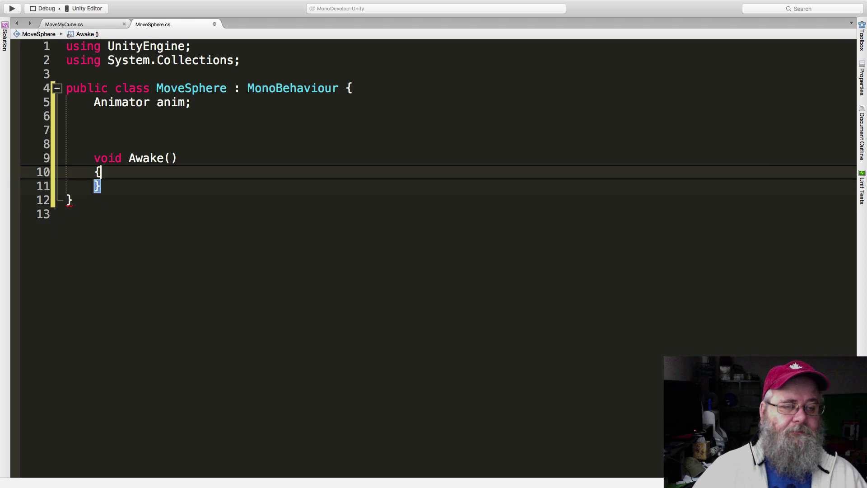
# In the Awake body, assign anim with the statement anim = GetComponent<Animator>();
pyautogui.press('Return')
pyautogui.write('anim = ')
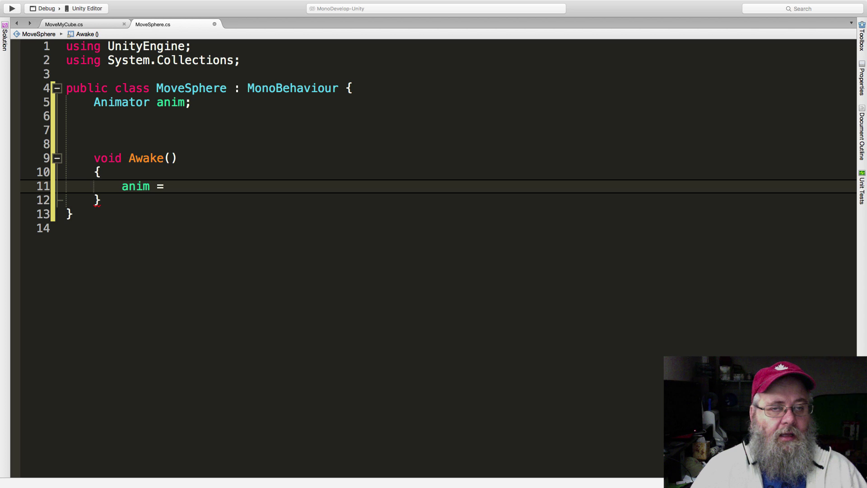
pyautogui.write('GetComponent')
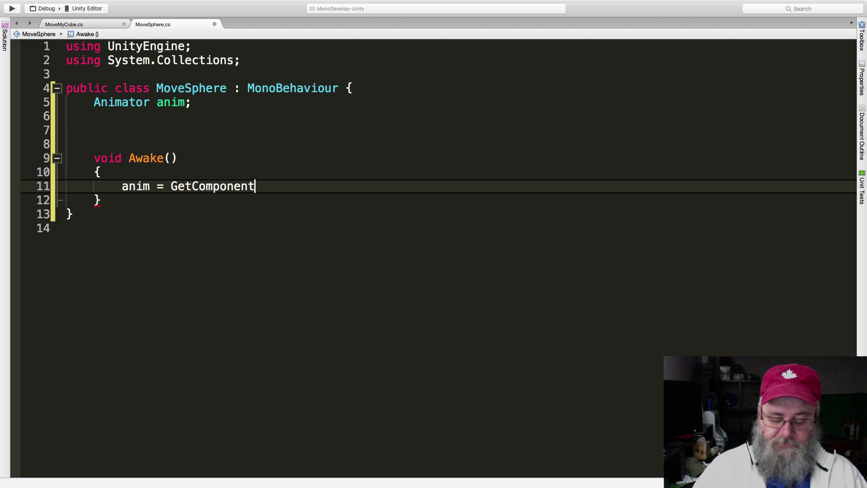
pyautogui.write('<Anima')
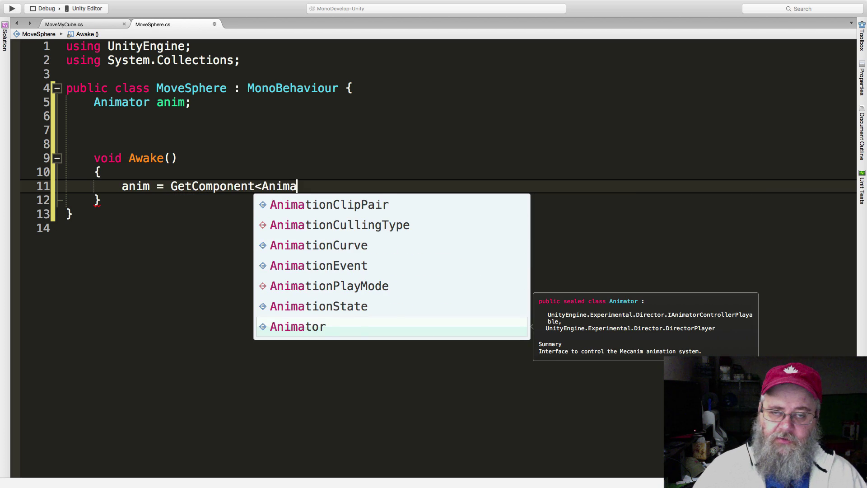
pyautogui.press('BackSpace')
pyautogui.press('Down')
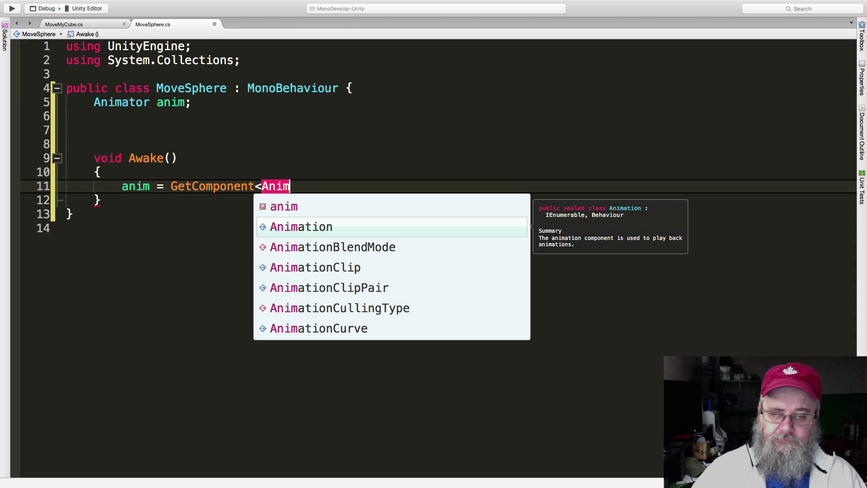
pyautogui.write('a')
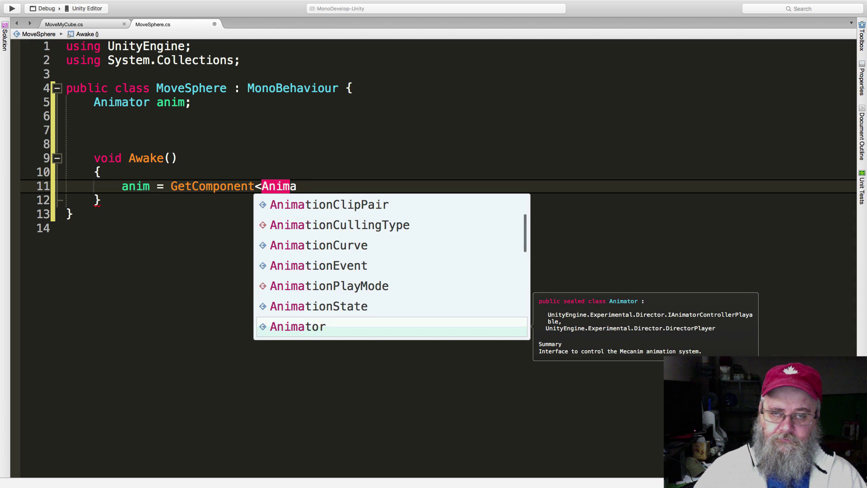
pyautogui.write('tor>();')
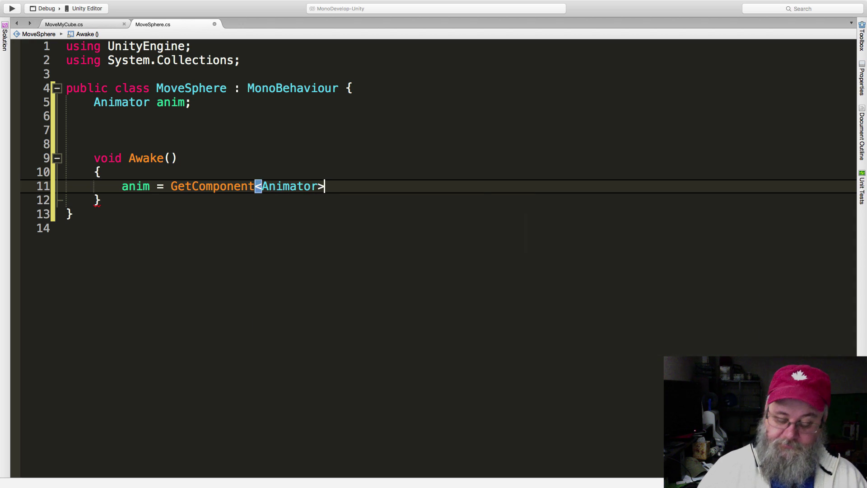
# Add an empty void Update() method with braces a few lines below the Awake method
pyautogui.click(66, 200)
pyautogui.click(101, 200)
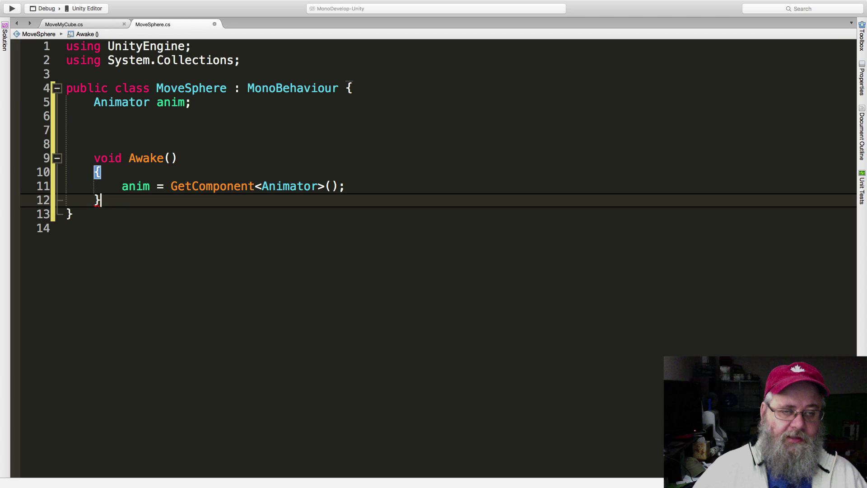
pyautogui.press('Return')
pyautogui.press('Return')
pyautogui.press('Return')
pyautogui.press('Return')
pyautogui.write('void Updare')
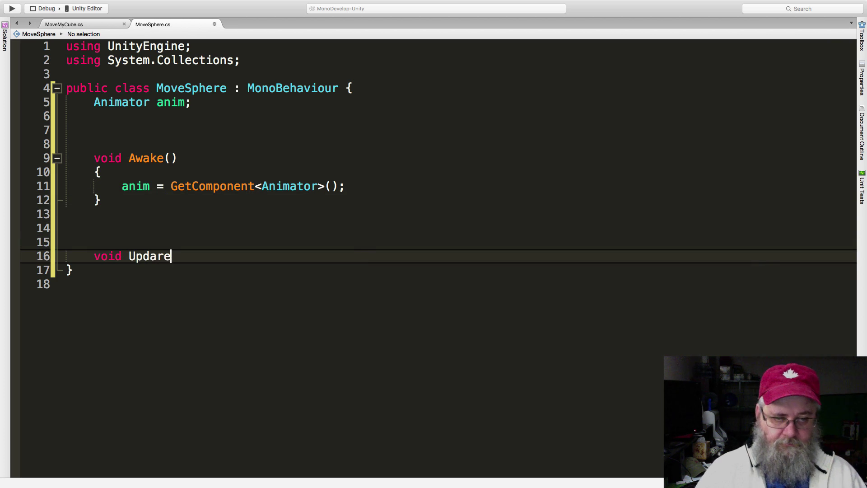
pyautogui.press('BackSpace')
pyautogui.write('w')
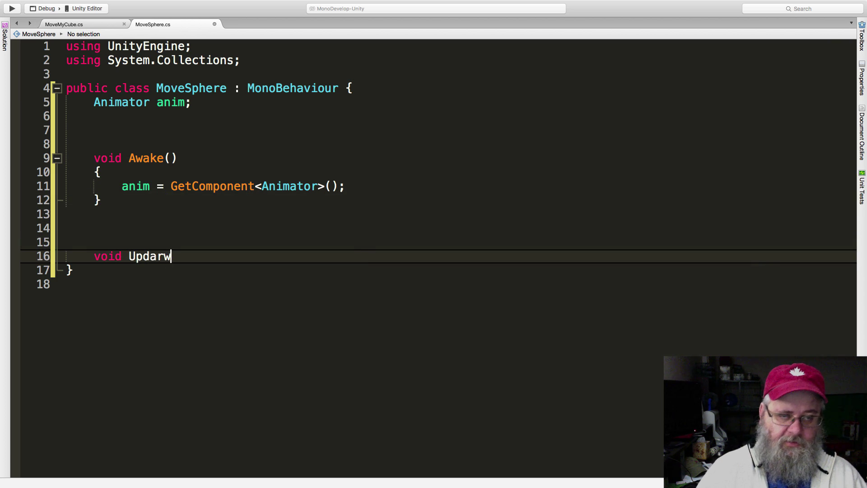
pyautogui.press('BackSpace')
pyautogui.press('BackSpace')
pyautogui.write('te()')
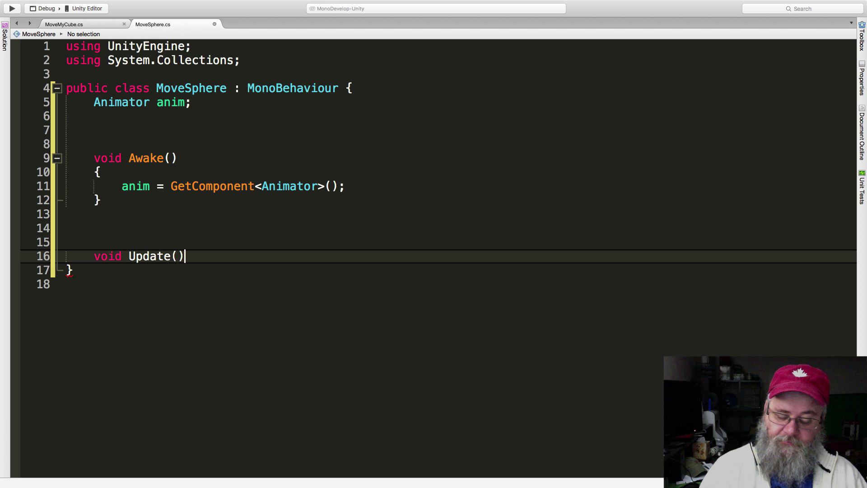
pyautogui.press('Return')
pyautogui.write('{')
pyautogui.press('Return')
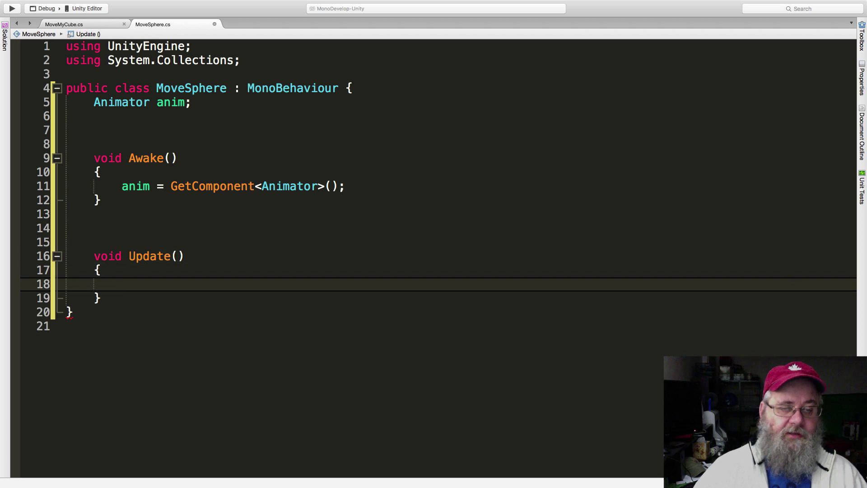
# In the Update body, begin an anim.SetFloat call with "X" as its first argument
pyautogui.write('anim')
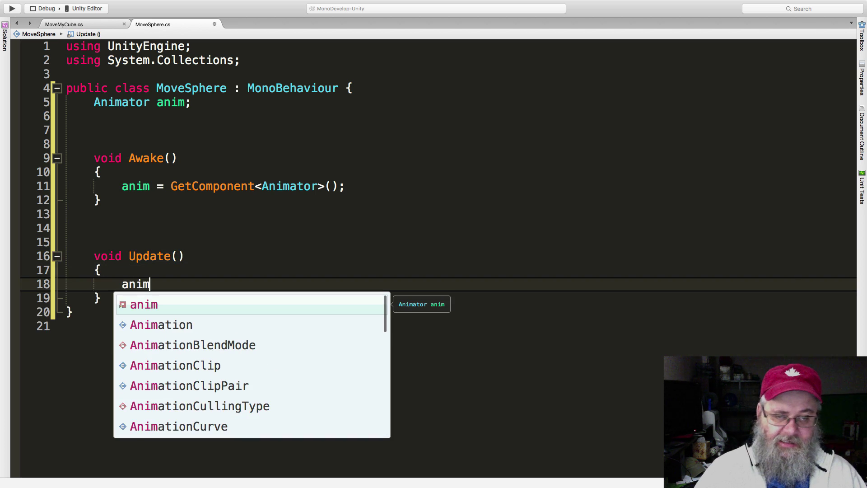
pyautogui.press('Escape')
pyautogui.write('.')
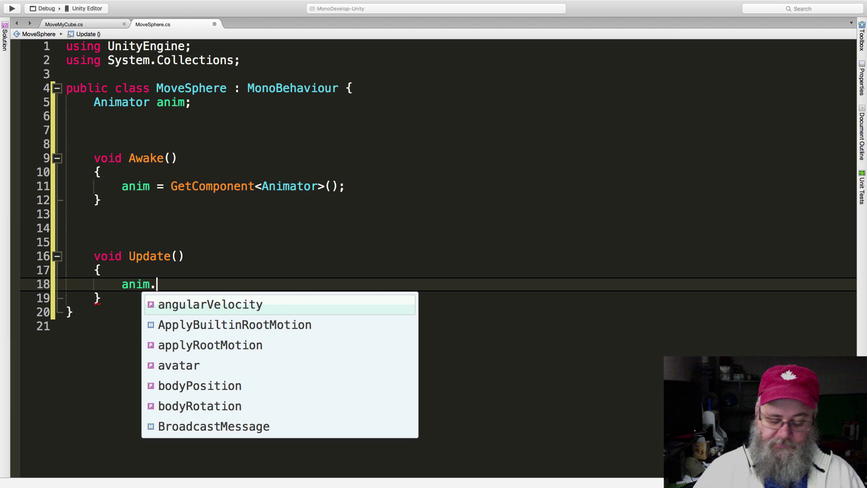
pyautogui.write('Set')
pyautogui.press('Down')
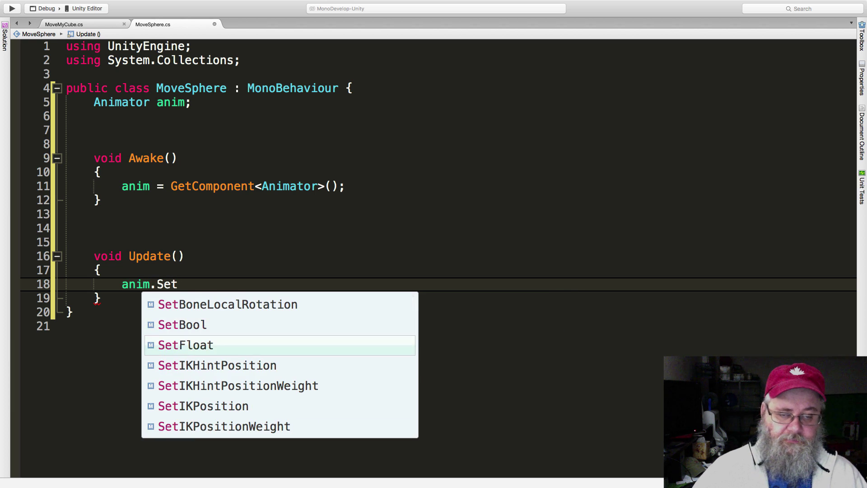
pyautogui.press('Return')
pyautogui.write('(')
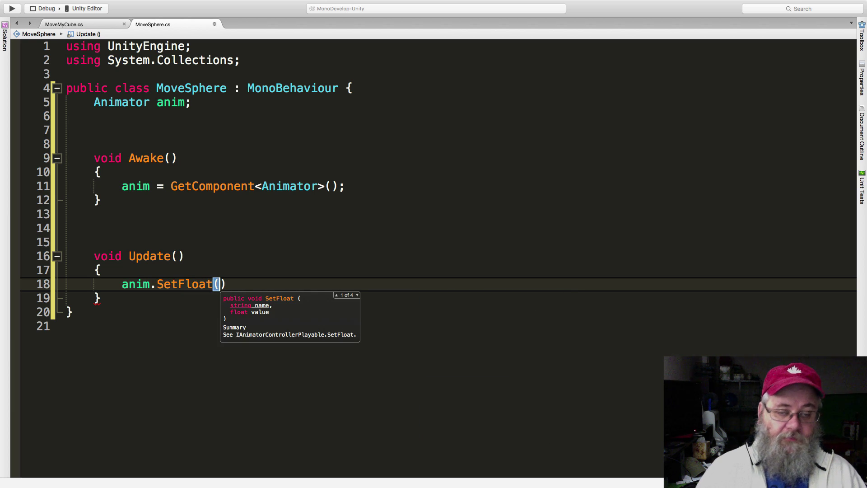
pyautogui.write('""X')
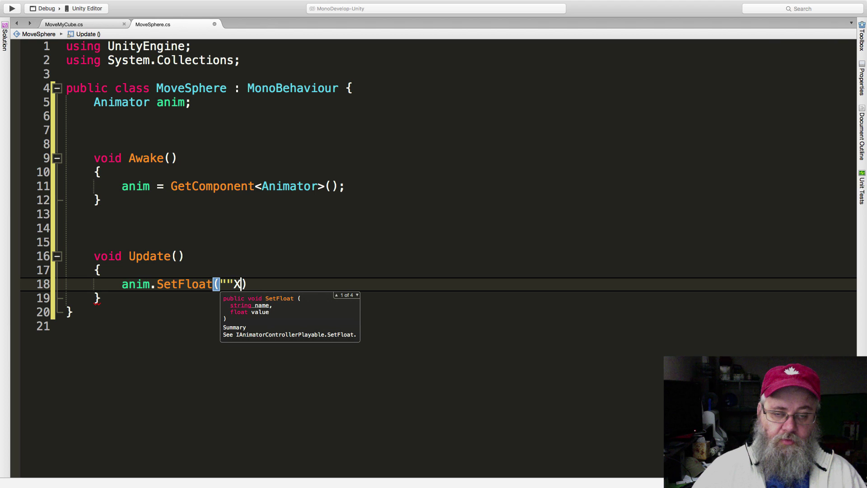
pyautogui.press('BackSpace')
pyautogui.press('Left')
pyautogui.write('X", ')
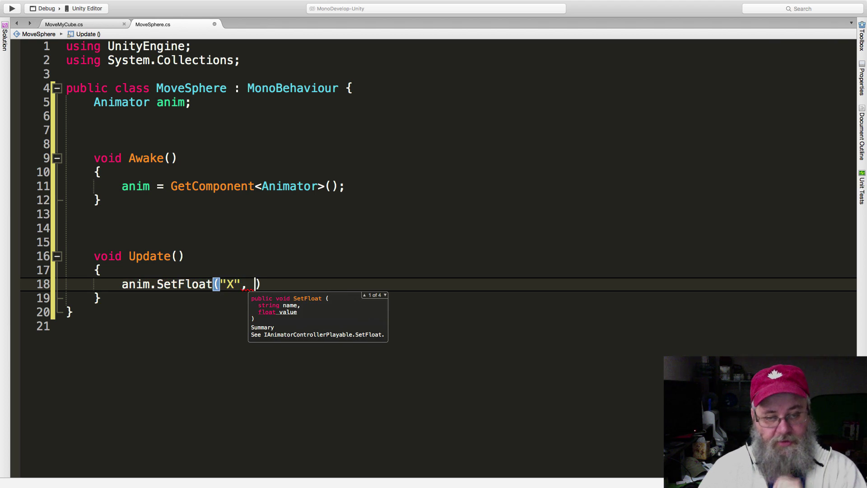
# Pass Input.GetAxis("Horizontal") as the value of the "X" SetFloat call and end the statement with a semicolon
pyautogui.write('Input')
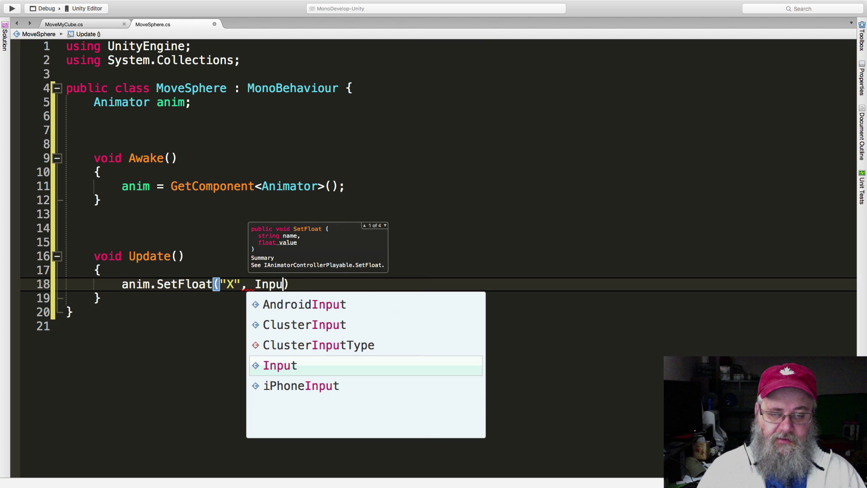
pyautogui.write('.GetAx')
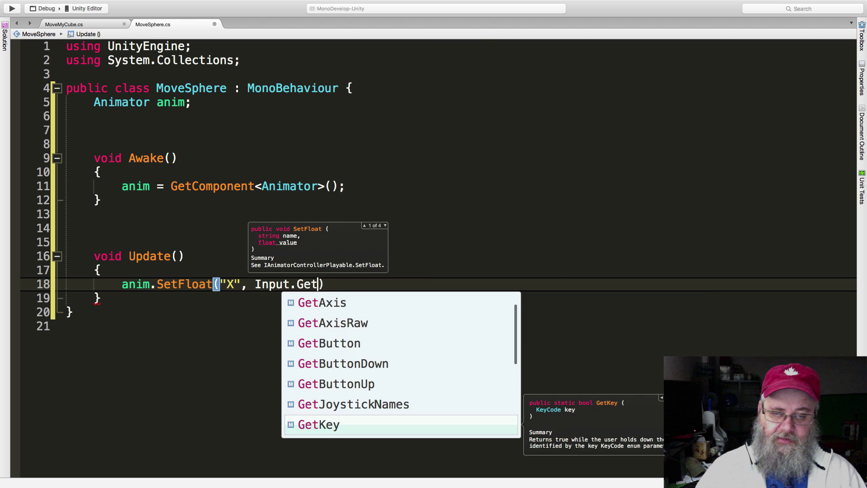
pyautogui.press('Return')
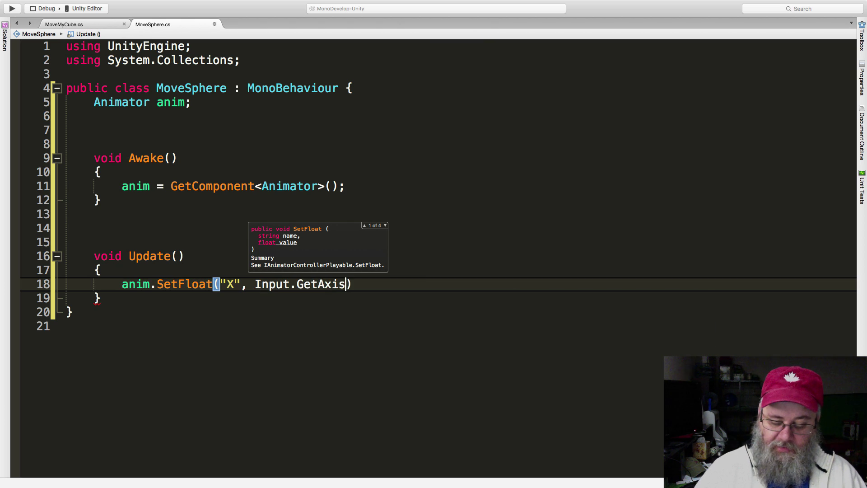
pyautogui.write('("')
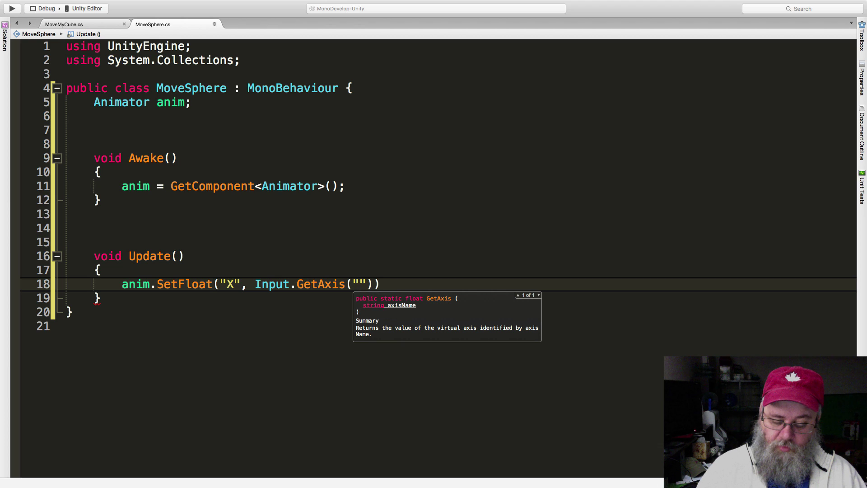
pyautogui.write('Horizonta')
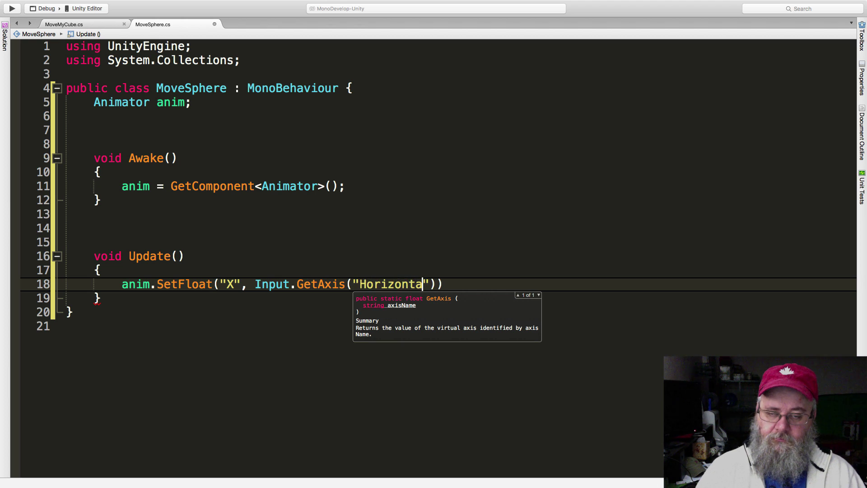
pyautogui.write(',')
pyautogui.press('BackSpace')
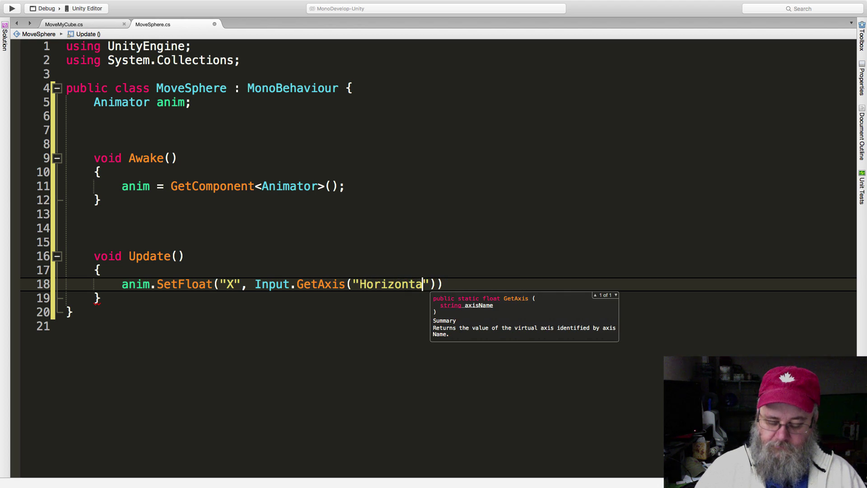
pyautogui.write('l')
pyautogui.press('End')
pyautogui.write(';')
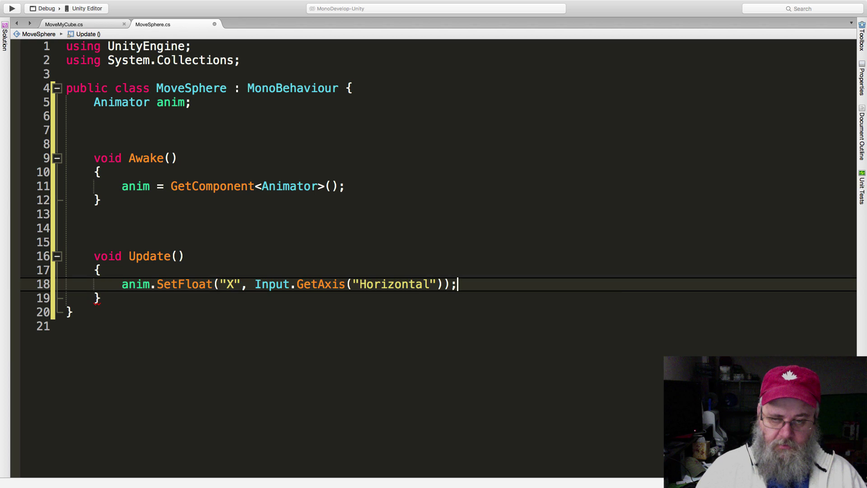
# Duplicate the SetFloat line directly below itself and change the copy's parameter name to "Z"
pyautogui.press('Home')
pyautogui.hotkey('shift', 'Down')
pyautogui.press('super+c')
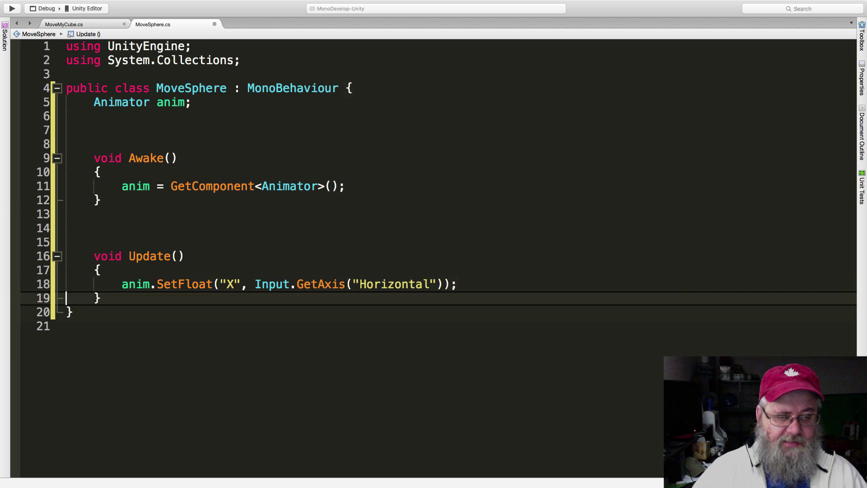
pyautogui.press('super+v')
pyautogui.press('Up')
pyautogui.press('Home')
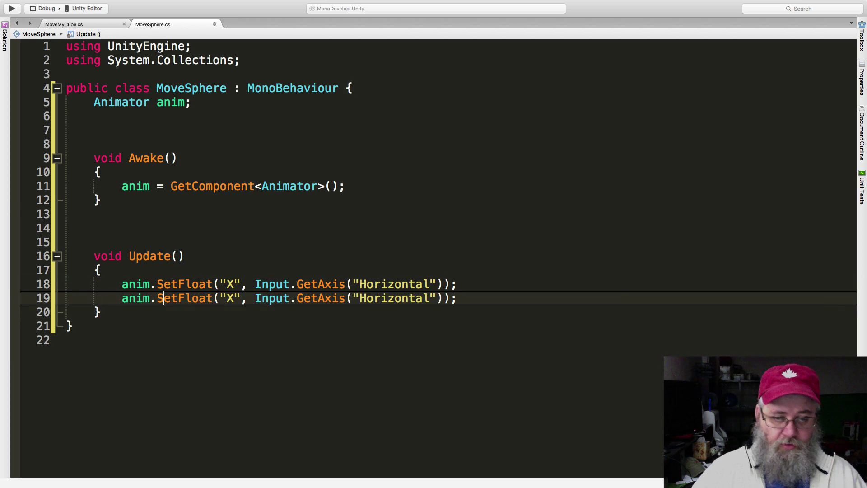
pyautogui.press('BackSpace')
pyautogui.write('Z')
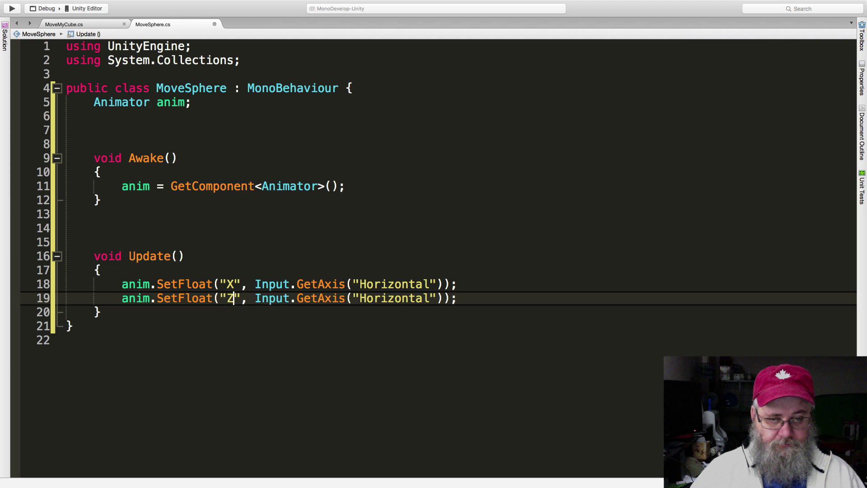
# Change the axis name in the "Z" SetFloat line to "Vertical" and save the MoveSphere script
pyautogui.press('Right')
pyautogui.press('Right')
pyautogui.press('Right')
pyautogui.press('Right')
pyautogui.press('Right')
pyautogui.press('Right')
pyautogui.press('Right')
pyautogui.press('Right')
pyautogui.press('Right')
pyautogui.press('Right')
pyautogui.press('Right')
pyautogui.press('Right')
pyautogui.press('Right')
pyautogui.press('Right')
pyautogui.press('Right')
pyautogui.press('Right')
pyautogui.press('Right')
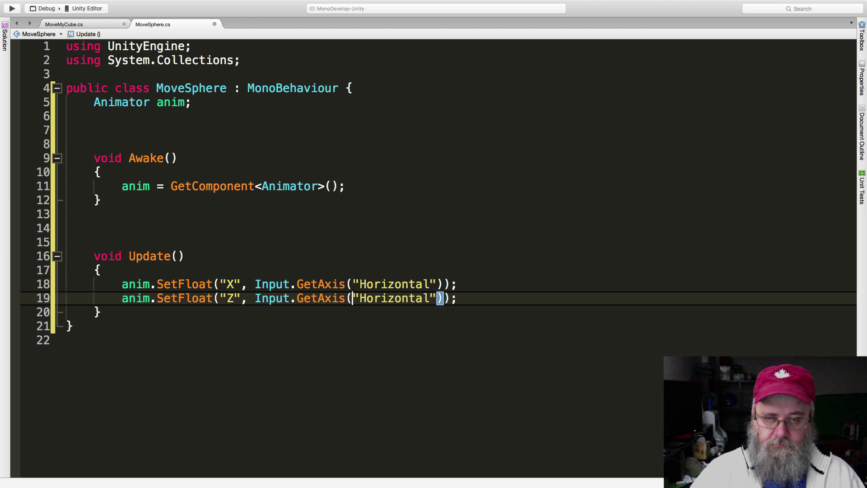
pyautogui.hotkey('shift', 'Right')
pyautogui.hotkey('shift', 'Right')
pyautogui.hotkey('shift', 'Right')
pyautogui.hotkey('shift', 'Right')
pyautogui.hotkey('shift', 'Right')
pyautogui.hotkey('shift', 'Right')
pyautogui.hotkey('shift', 'Right')
pyautogui.hotkey('shift', 'Right')
pyautogui.hotkey('shift', 'Right')
pyautogui.hotkey('shift', 'Right')
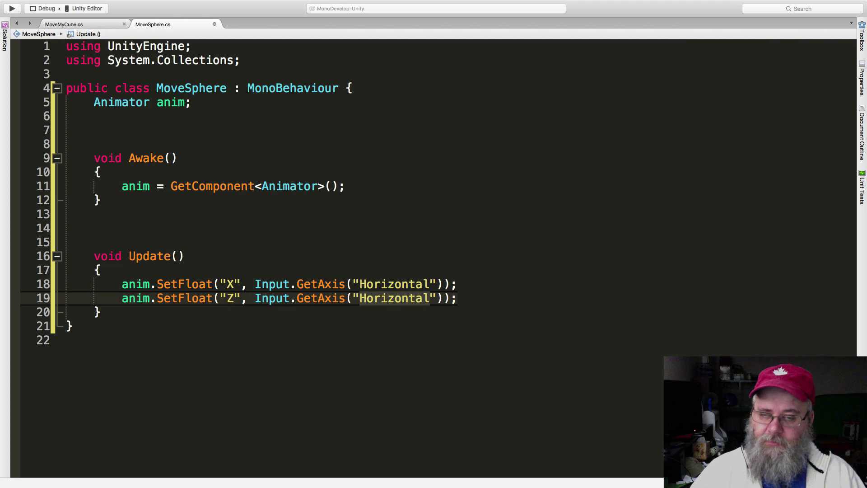
pyautogui.write('Vertival')
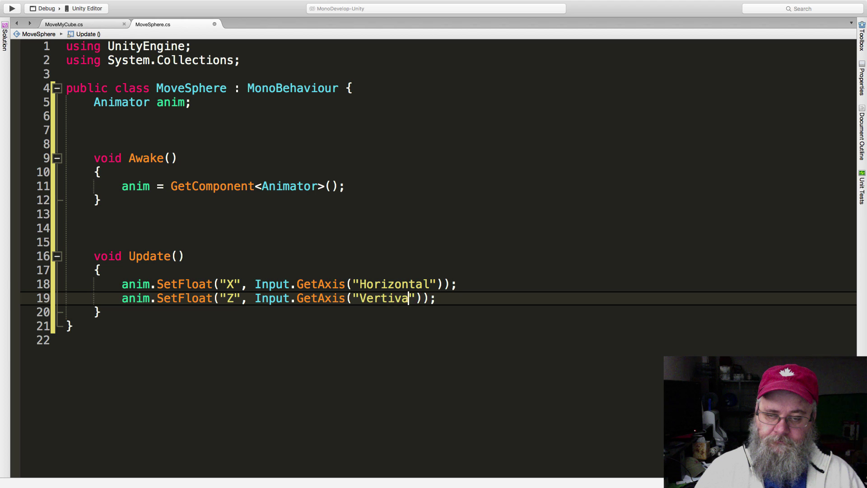
pyautogui.press('BackSpace')
pyautogui.press('BackSpace')
pyautogui.press('BackSpace')
pyautogui.write('cal')
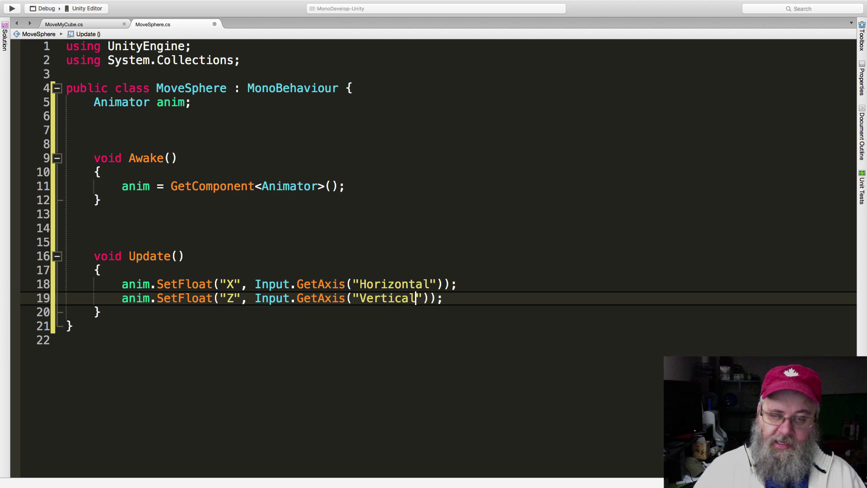
pyautogui.press('super+s')
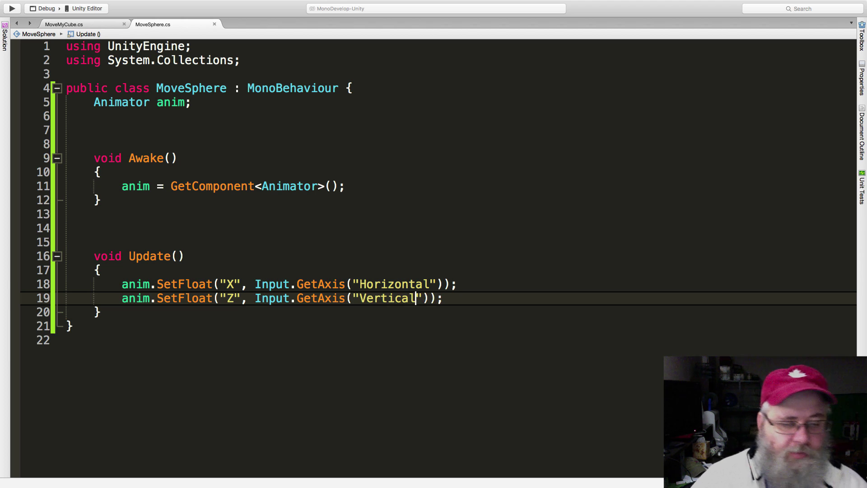
pyautogui.moveTo(301, 3)
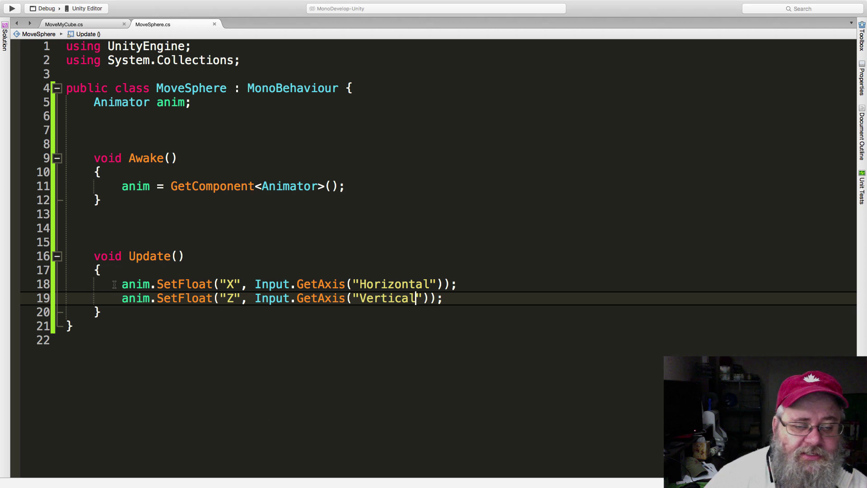
pyautogui.moveTo(114, 284); pyautogui.dragTo(555, 298)
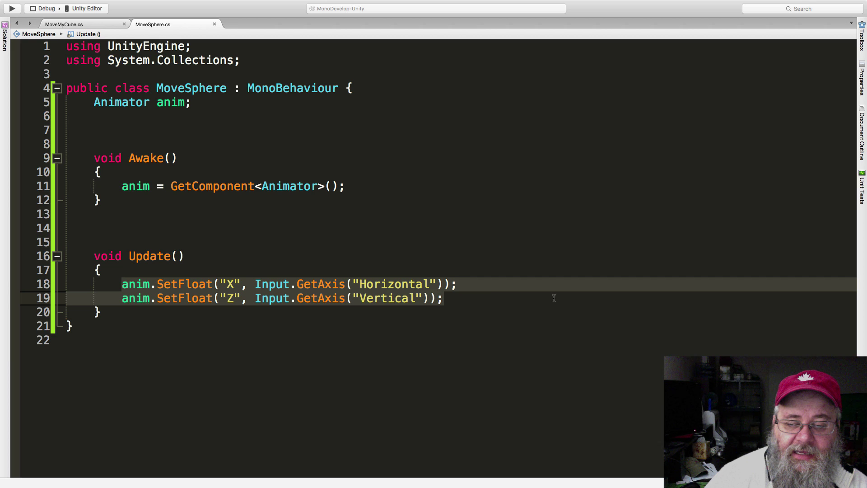
pyautogui.moveTo(332, 301)
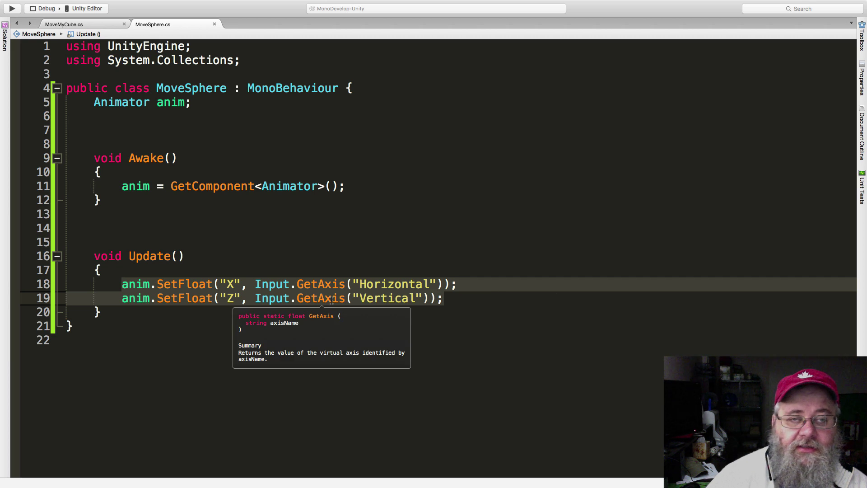
# Switch to the Unity editor and attach the MoveSphere script to the Sphere object
pyautogui.press('super+Tab')
pyautogui.click(498, 57)
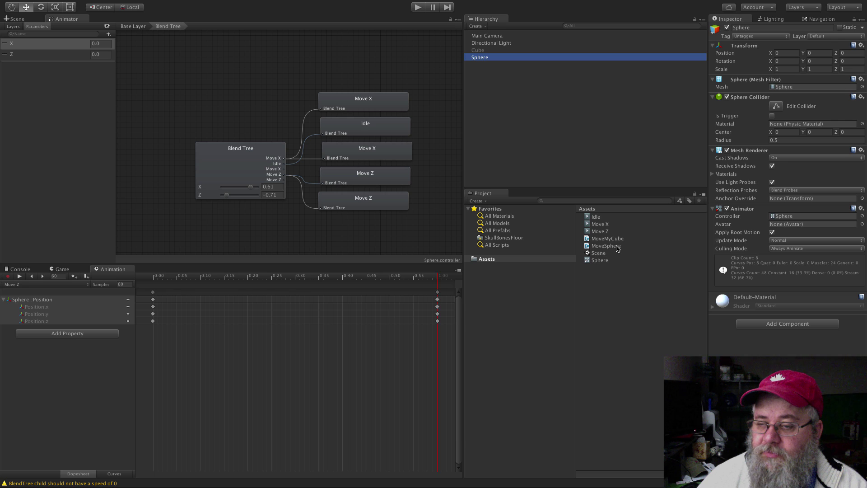
pyautogui.moveTo(617, 248); pyautogui.dragTo(786, 289)
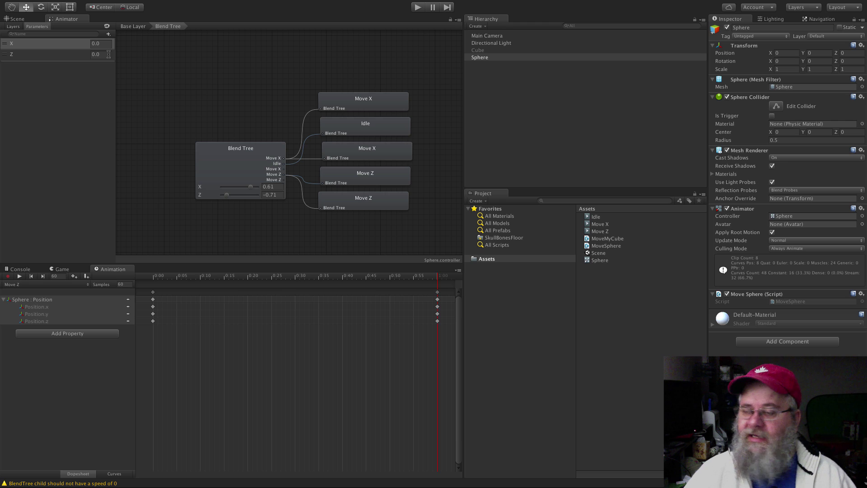
# Show the Scene view, run the game to test the sphere's input-driven movement, and stop it
pyautogui.click(17, 19)
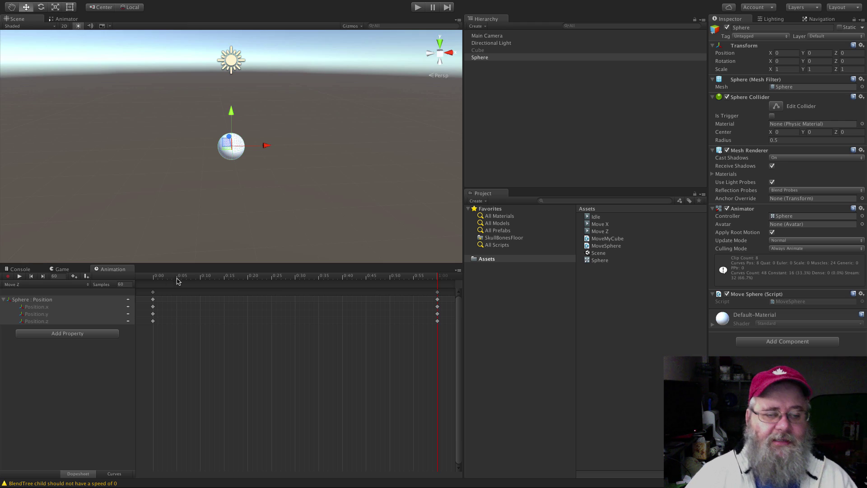
pyautogui.click(417, 8)
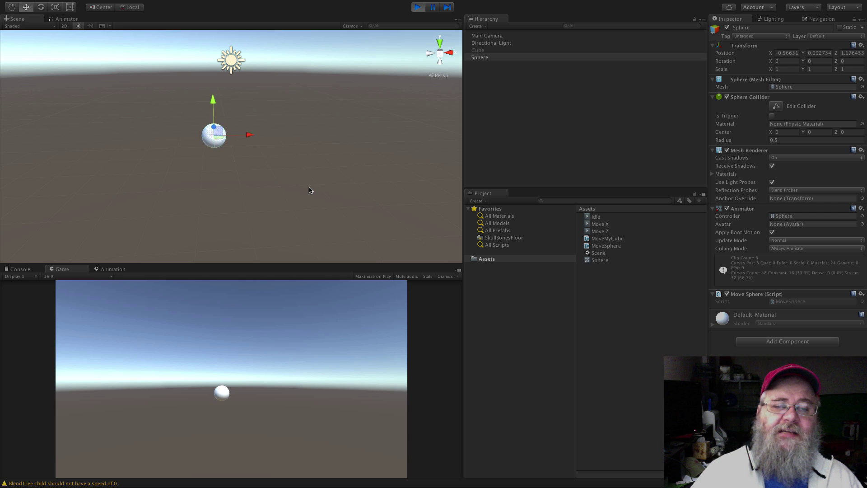
pyautogui.click(418, 6)
# Enable the Cube object and raise the Sphere above it to a Y position of about 1.57
pyautogui.click(480, 50)
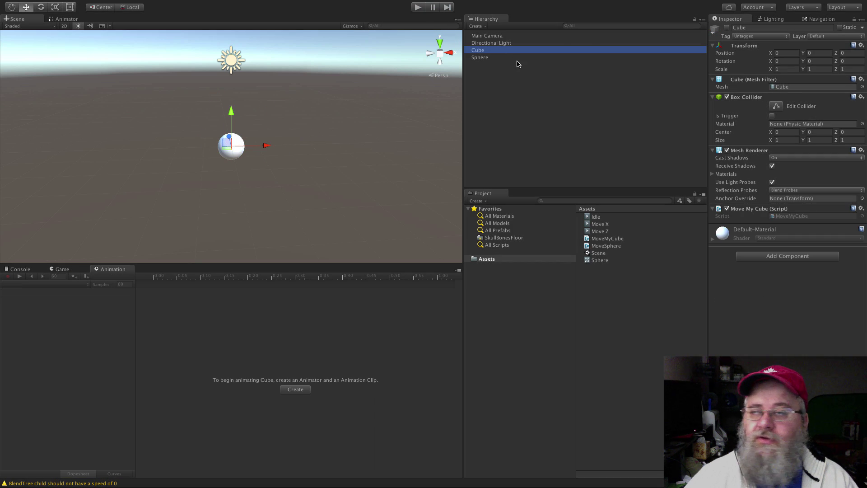
pyautogui.click(727, 28)
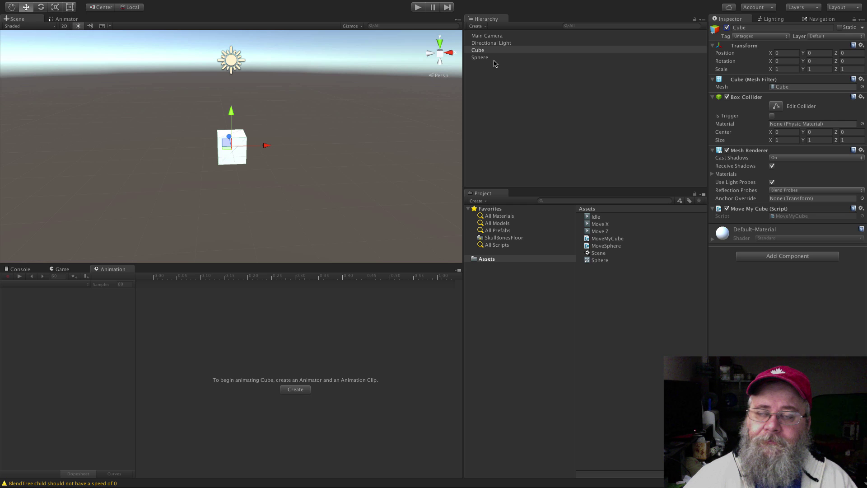
pyautogui.click(478, 57)
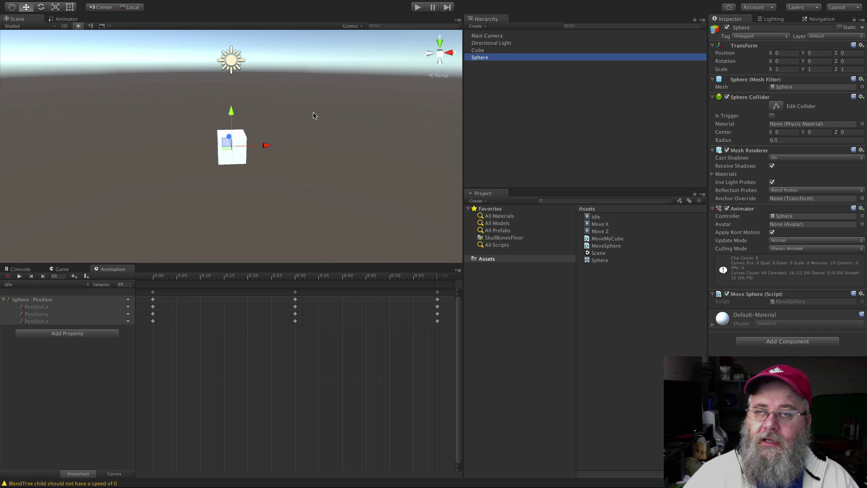
pyautogui.moveTo(231, 113); pyautogui.dragTo(246, 74)
# Run the game to compare the sphere's root motion movement with the scripted cube's, and stop it
pyautogui.click(416, 8)
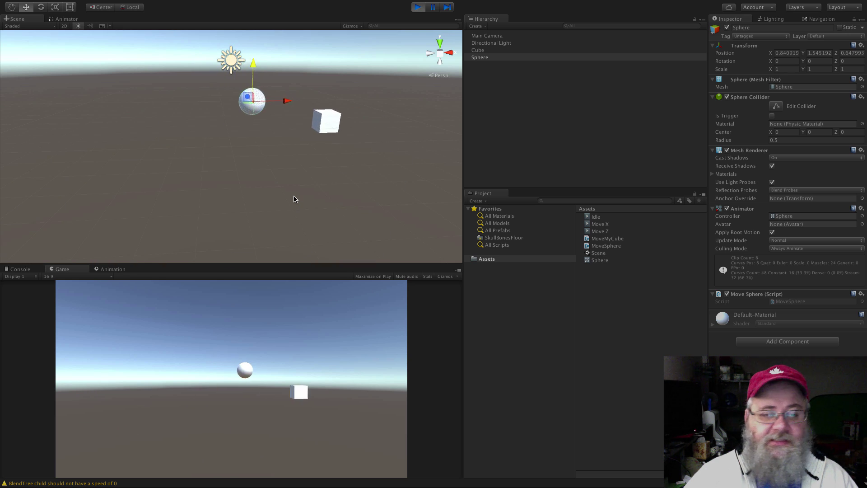
pyautogui.click(418, 7)
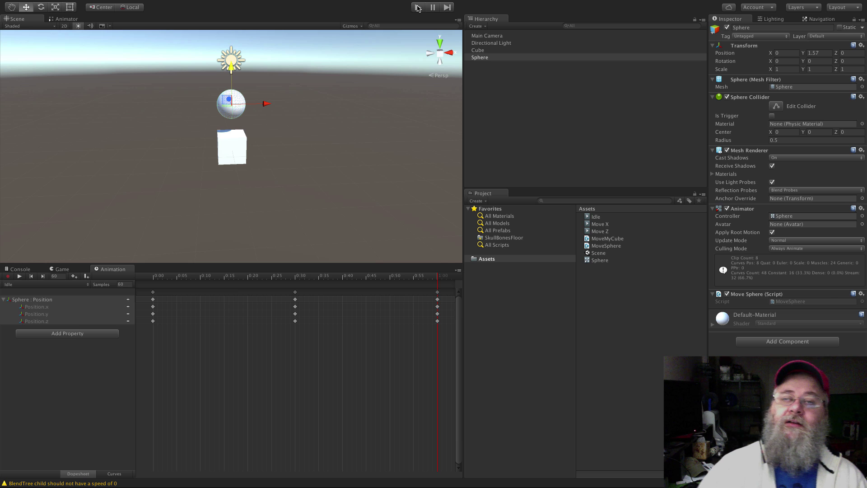